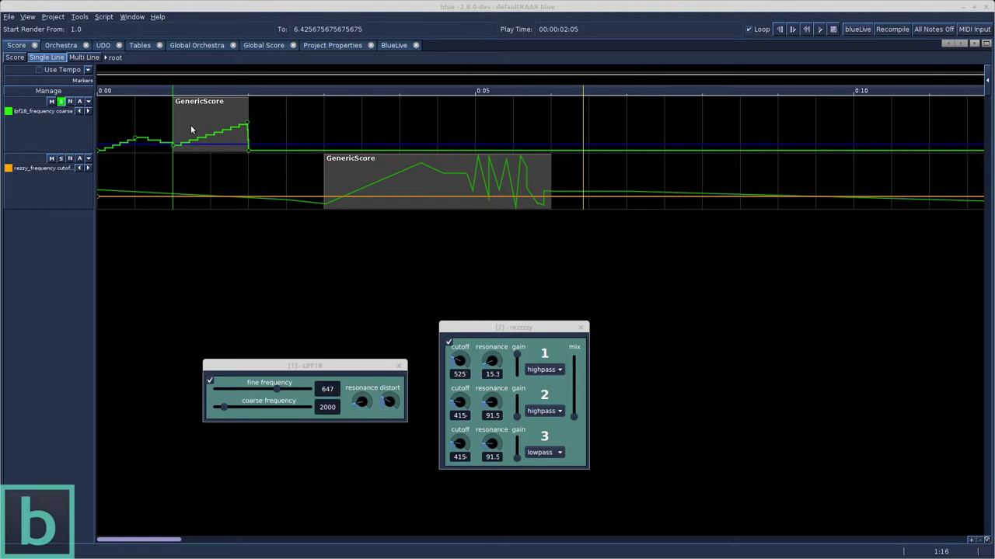
Step: Nudge the LPF18 control panel and audition the score with looped playback off
click(62, 45)
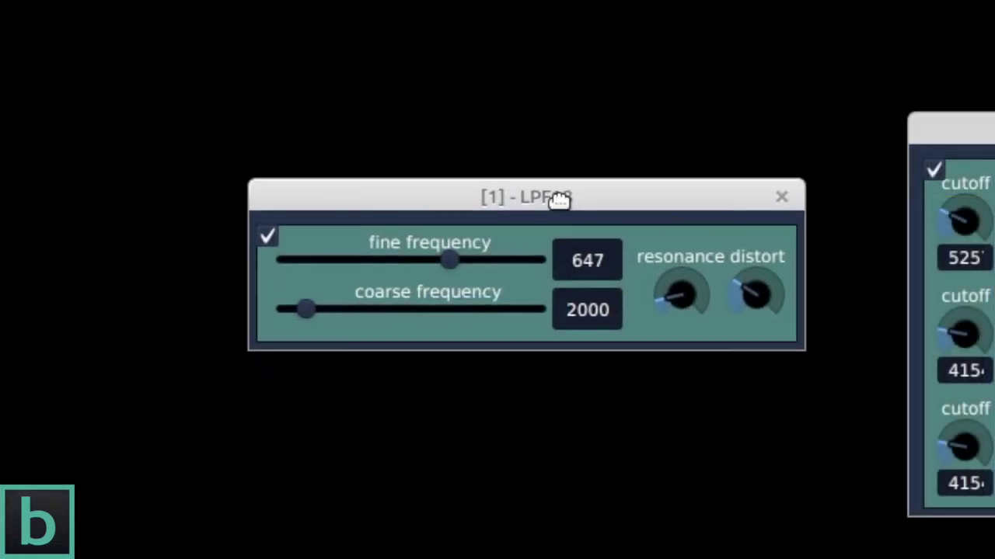
drag(560, 199, 559, 205)
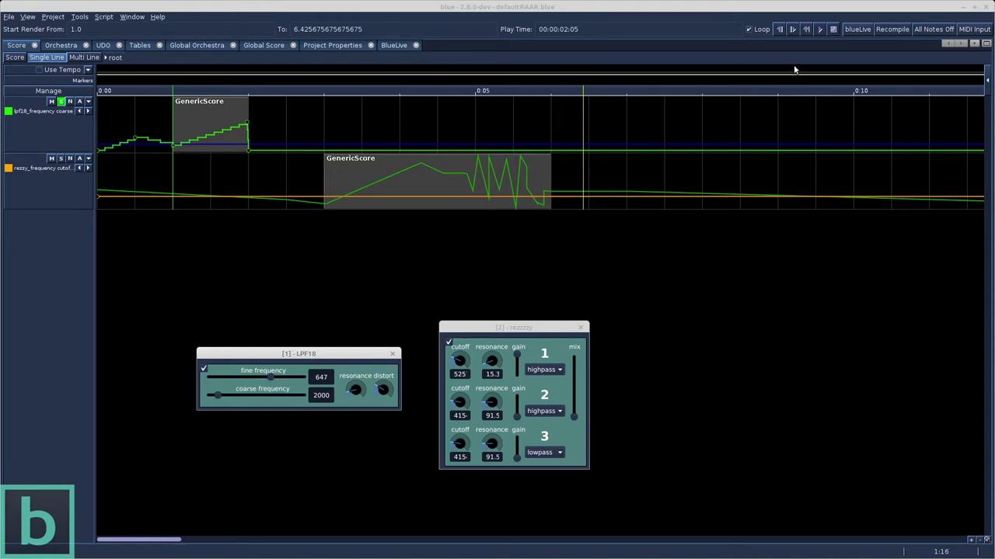
click(819, 31)
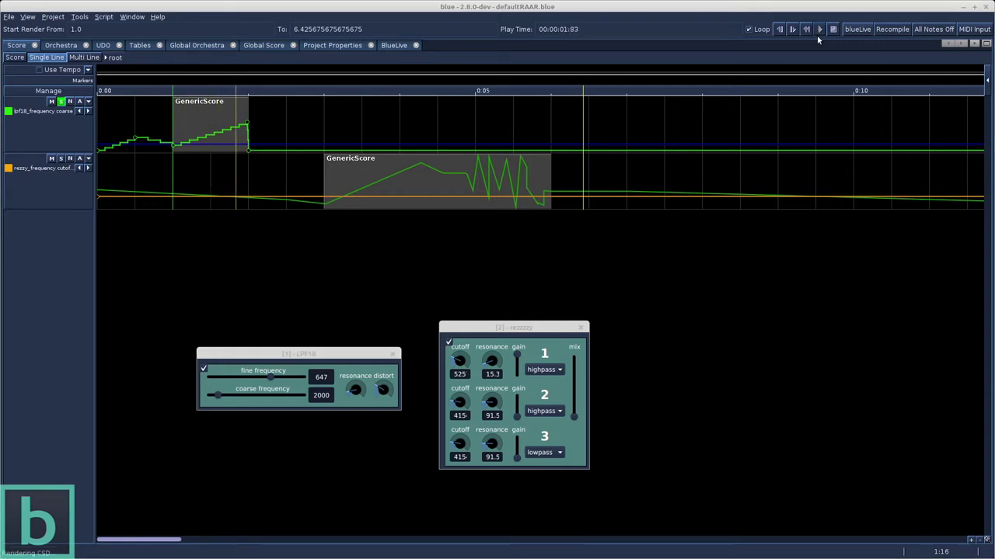
click(755, 30)
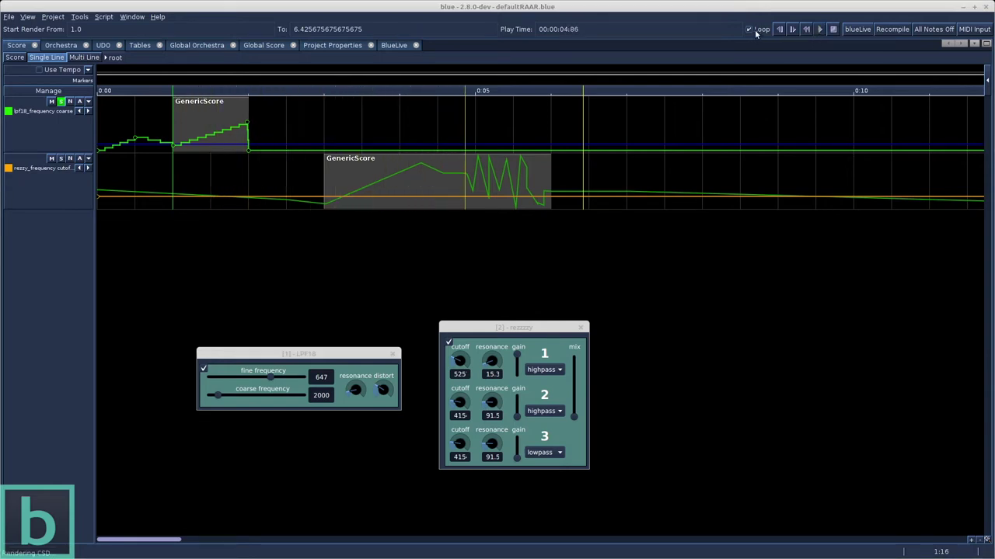
click(833, 31)
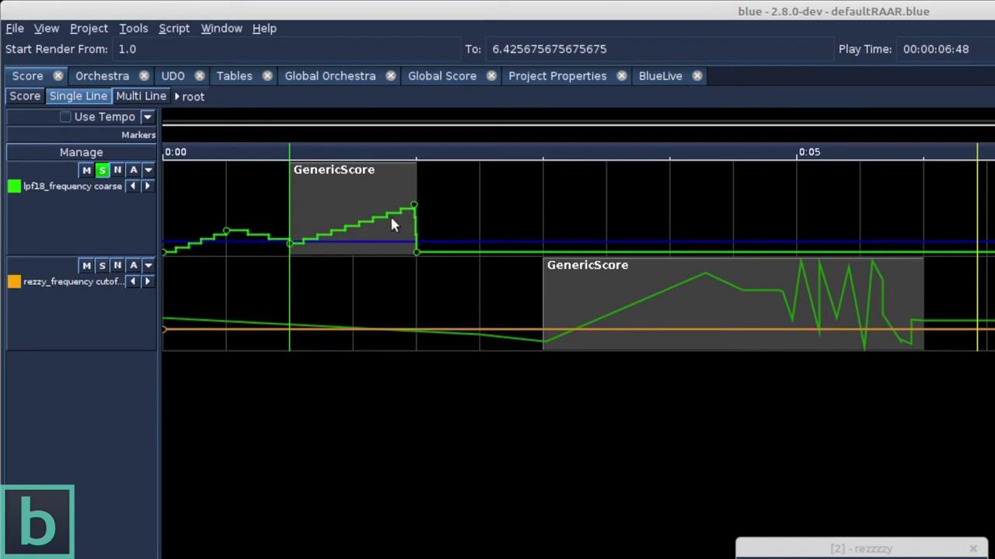
Step: End rendering at 2.5 s and move the coarse frequency curve's last point to 2 s, 16000
key(ctrl+l)
key(F9)
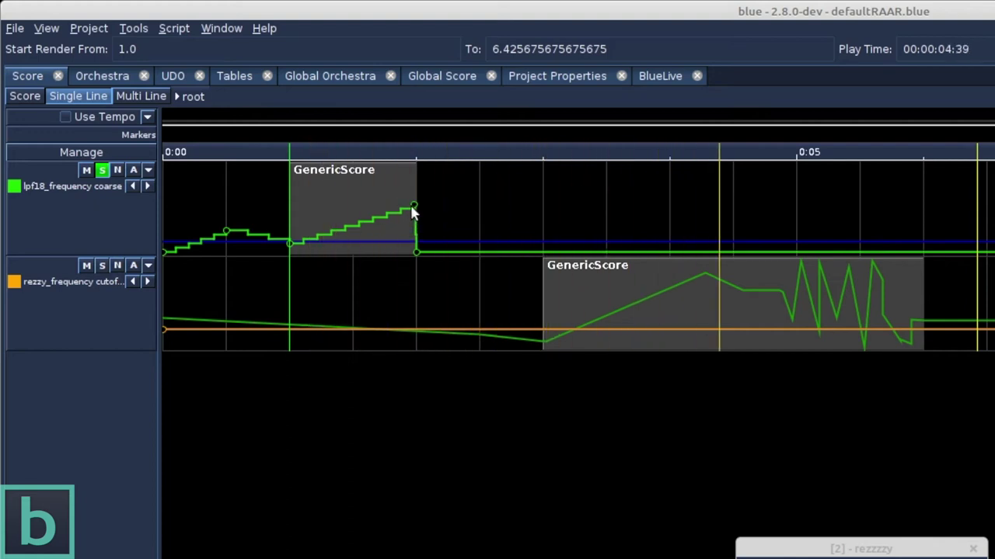
right_click(482, 153)
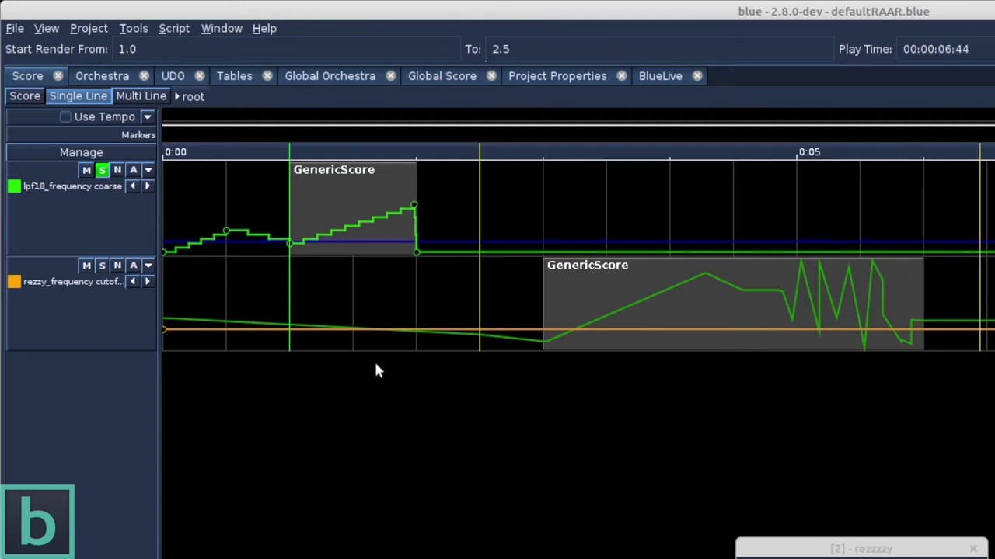
key(F9)
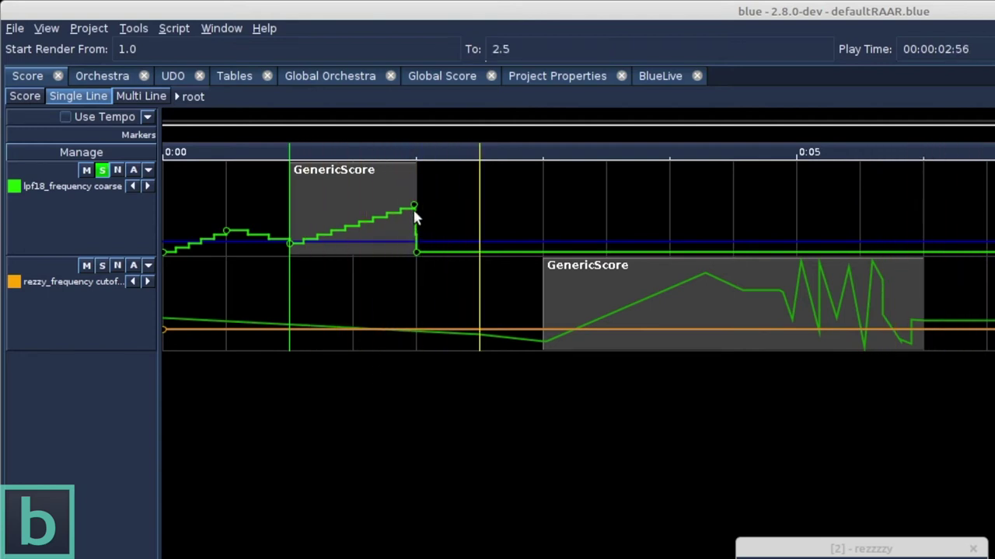
mouse_move(414, 210)
mouse_down()
mouse_move(419, 186)
mouse_move(412, 227)
mouse_up()
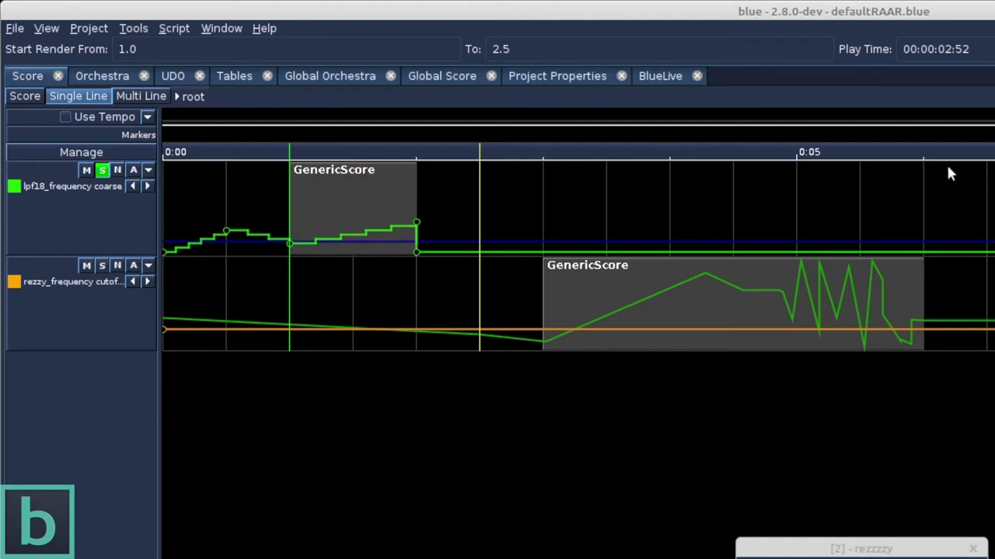
Step: Set the render end to 6 s and stretch the selected coarse frequency automation to 5 s
shift+click(924, 153)
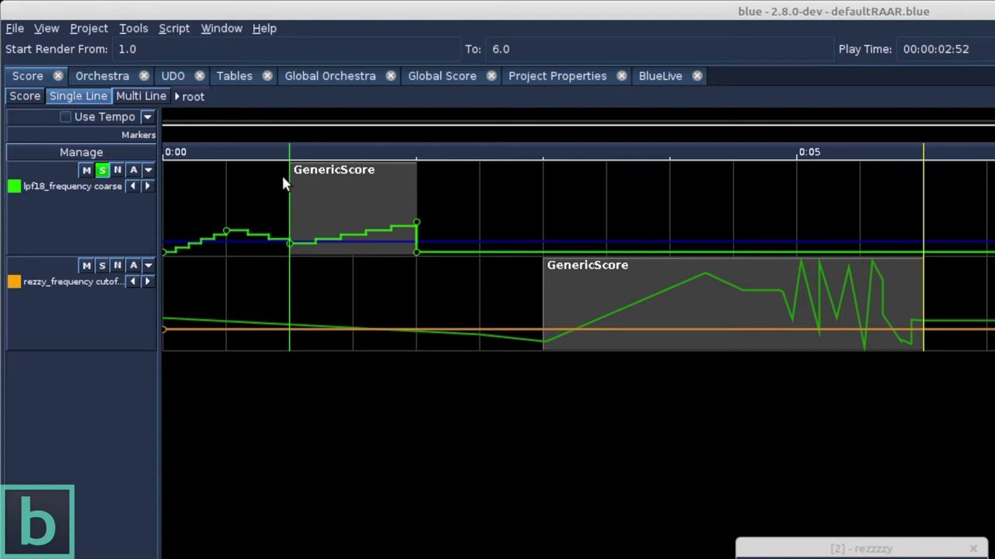
drag(283, 178, 484, 218)
click(491, 224)
drag(289, 224, 544, 228)
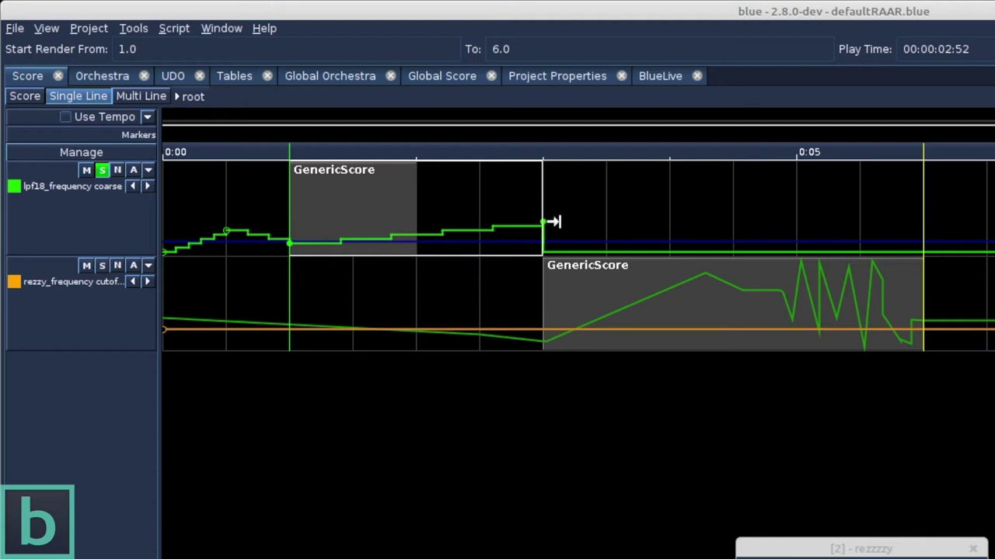
drag(532, 212, 760, 206)
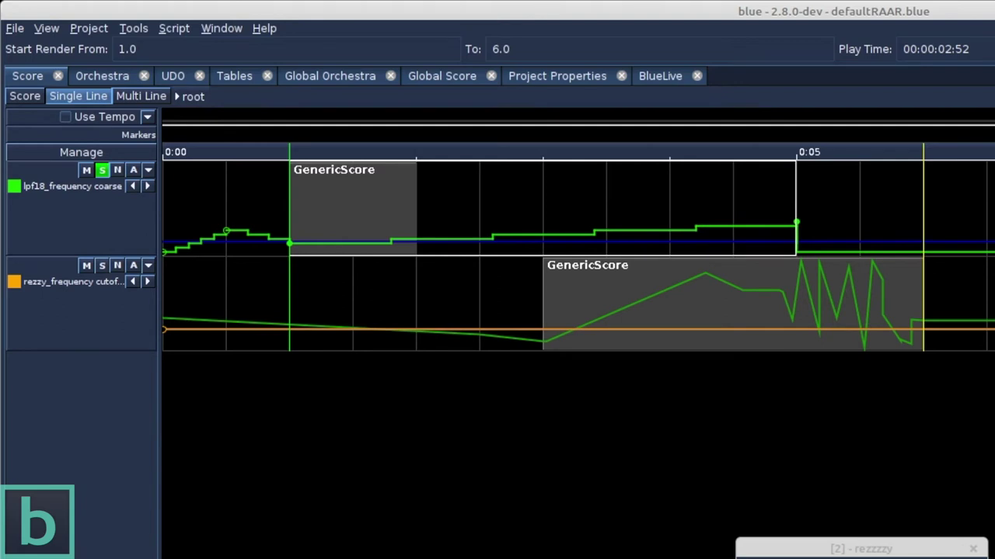
Step: Play the stretched automation, deselect it, and undo both stretches with Ctrl+Z
key(F9)
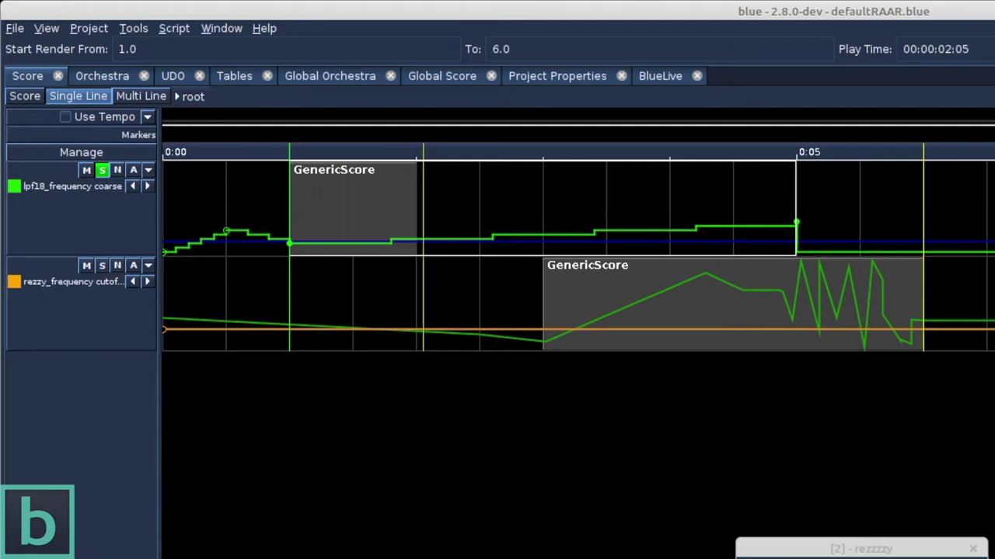
mouse_move(788, 223)
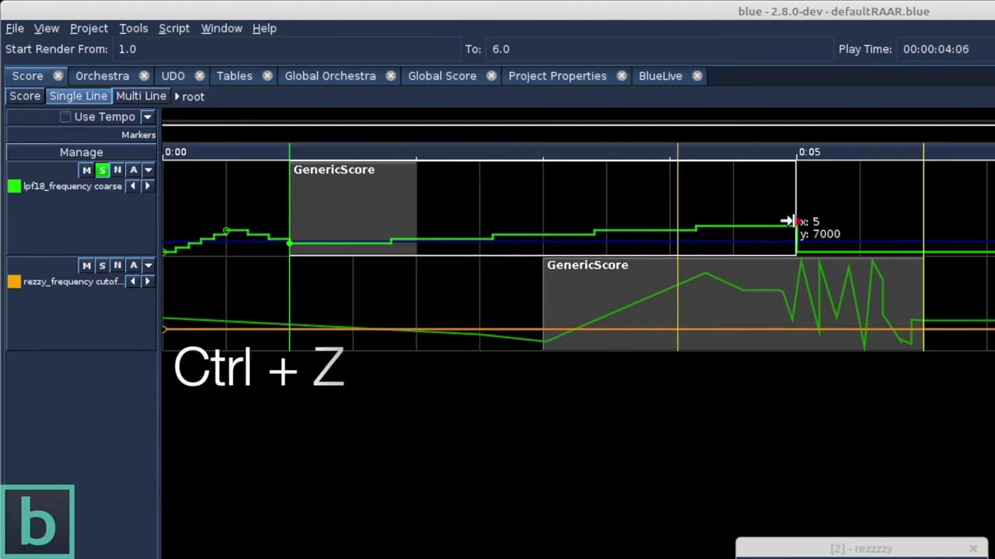
click(818, 204)
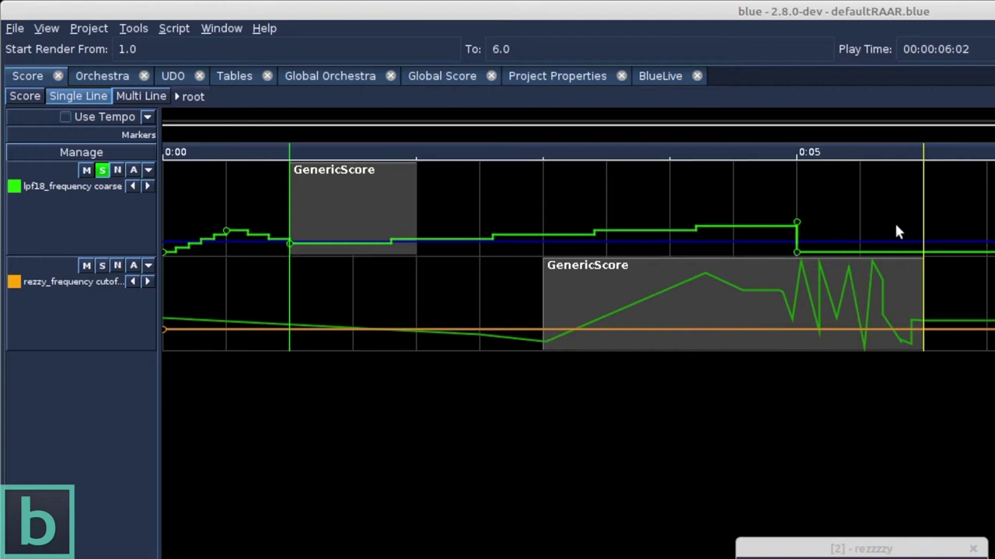
key(ctrl+z)
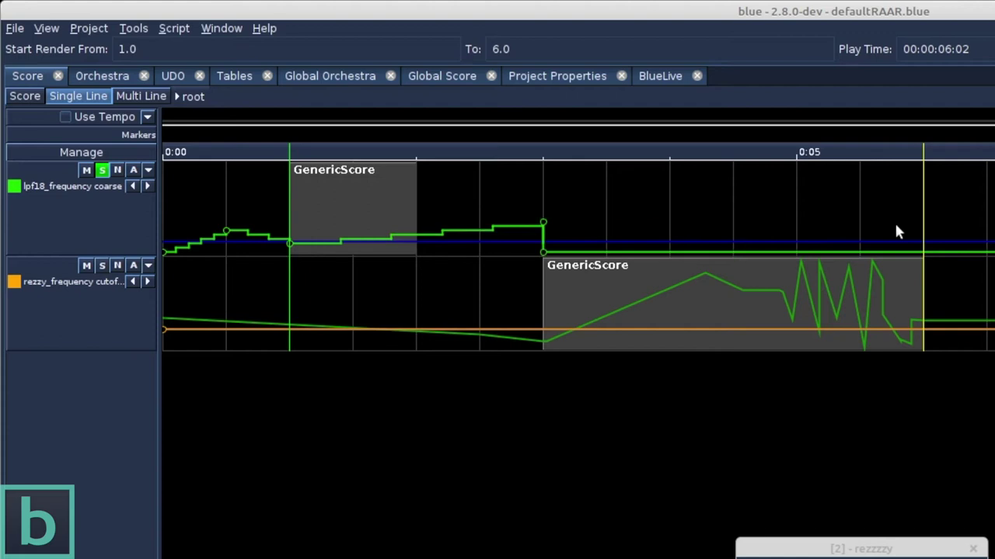
key(ctrl+z)
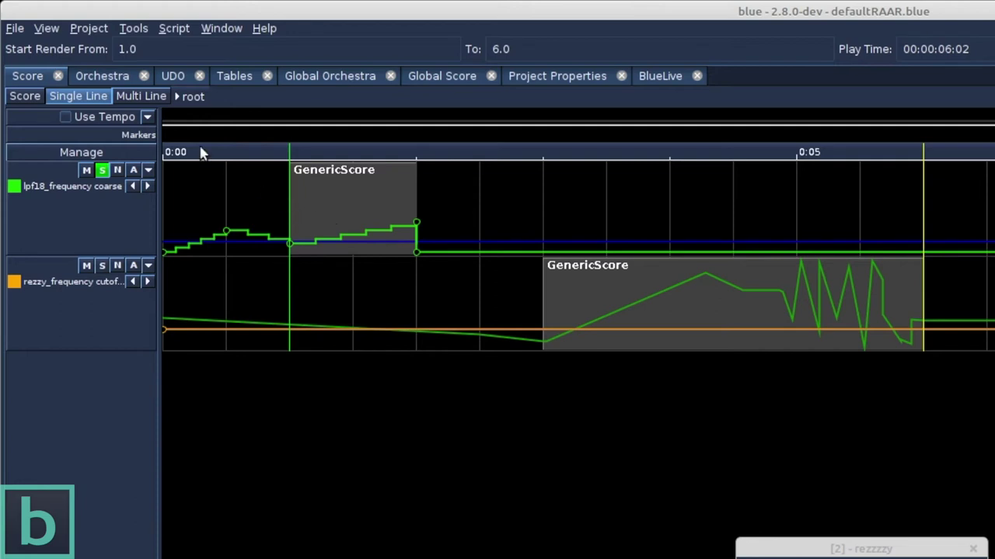
Step: In Multi Line mode, drag the upper GenericScore's end to about 4.5 s and play it
click(150, 97)
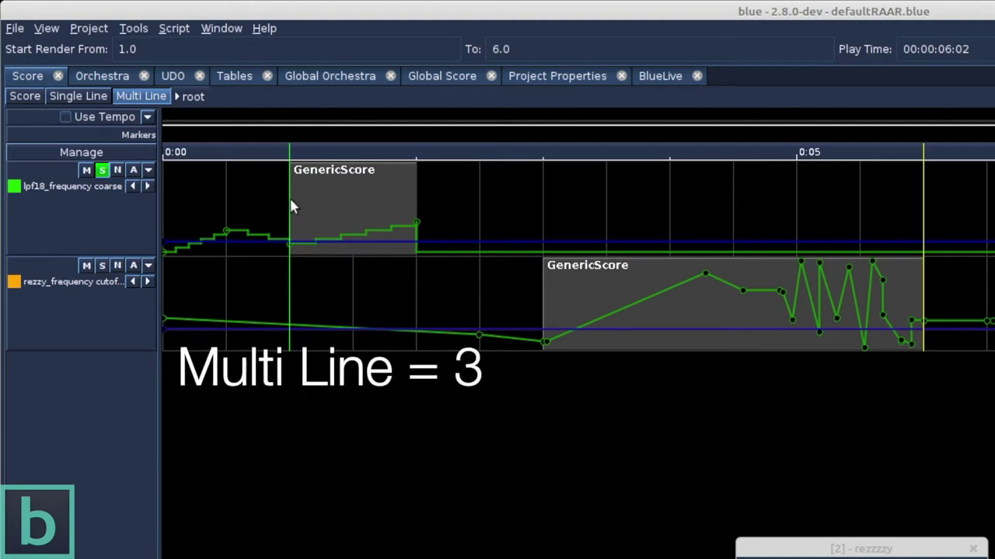
click(416, 216)
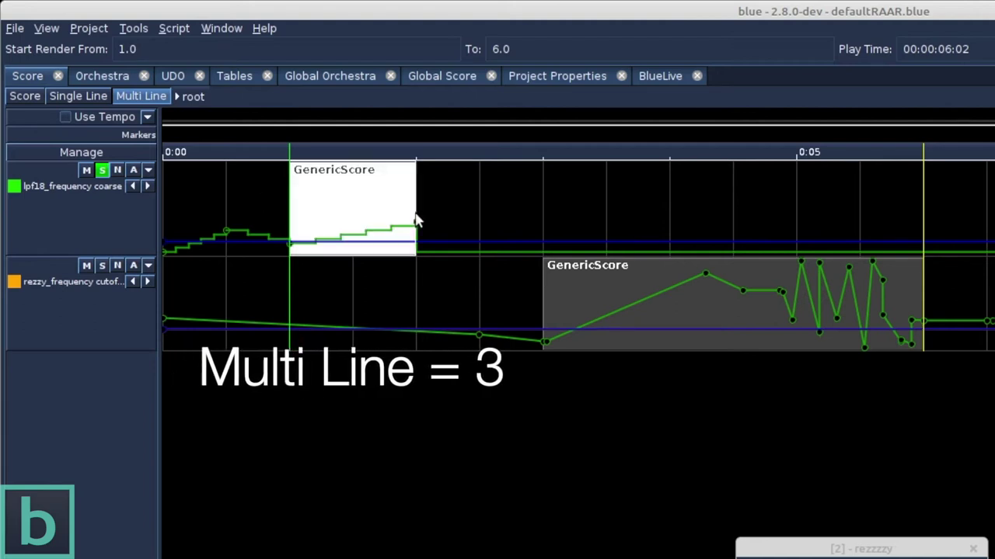
drag(422, 205, 722, 213)
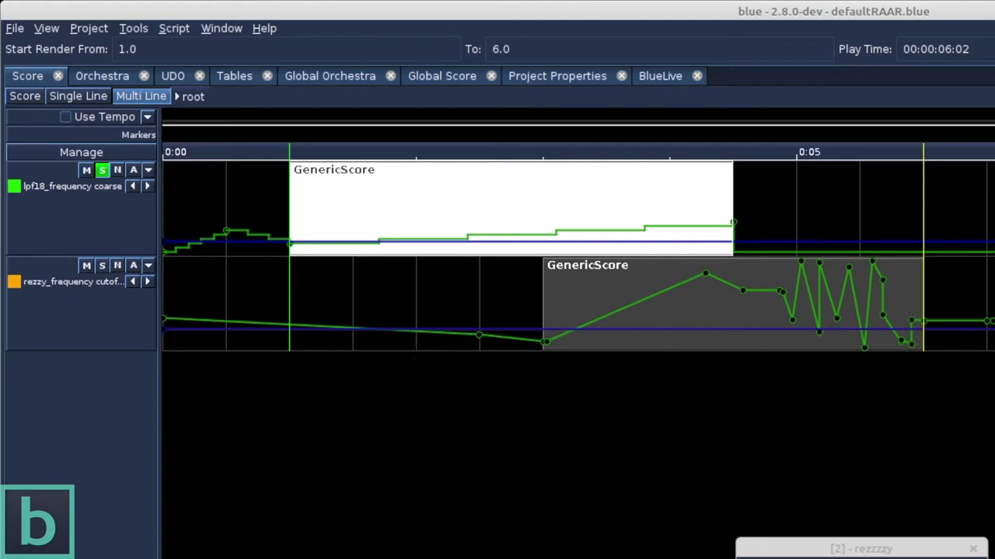
key(F9)
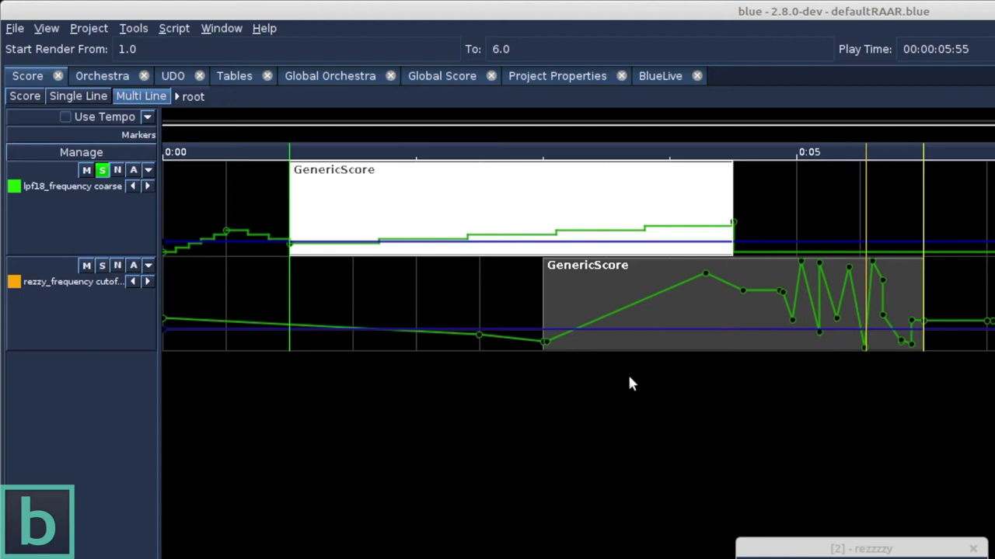
click(756, 220)
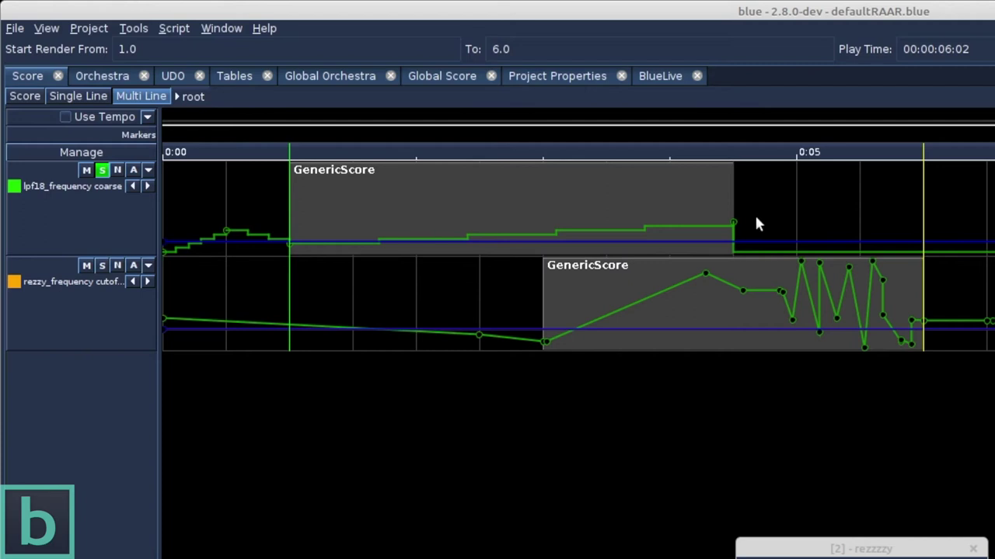
Step: Undo the lengthening, return to Single Line, show lpf18_resonance, and end rendering at 3 s
key(ctrl+z)
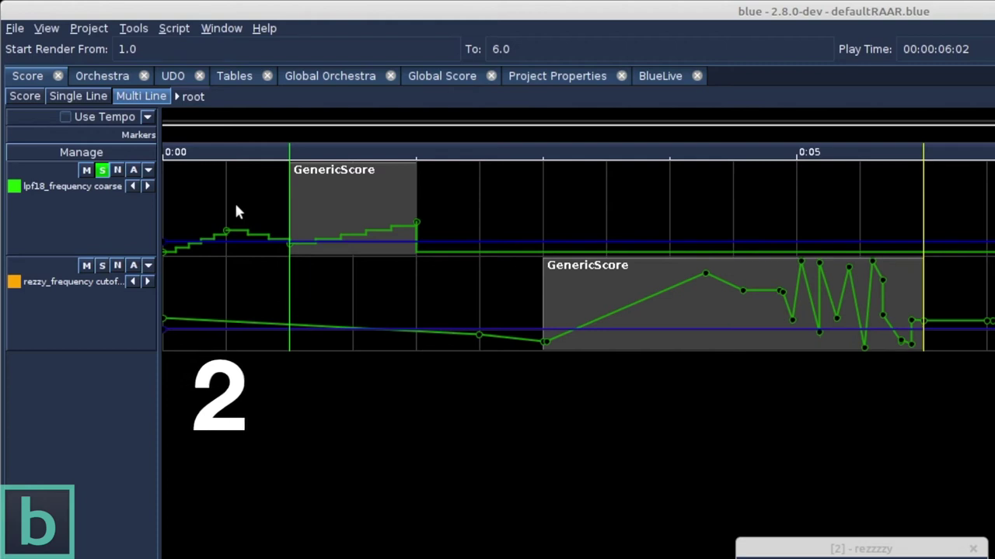
key(ctrl+2)
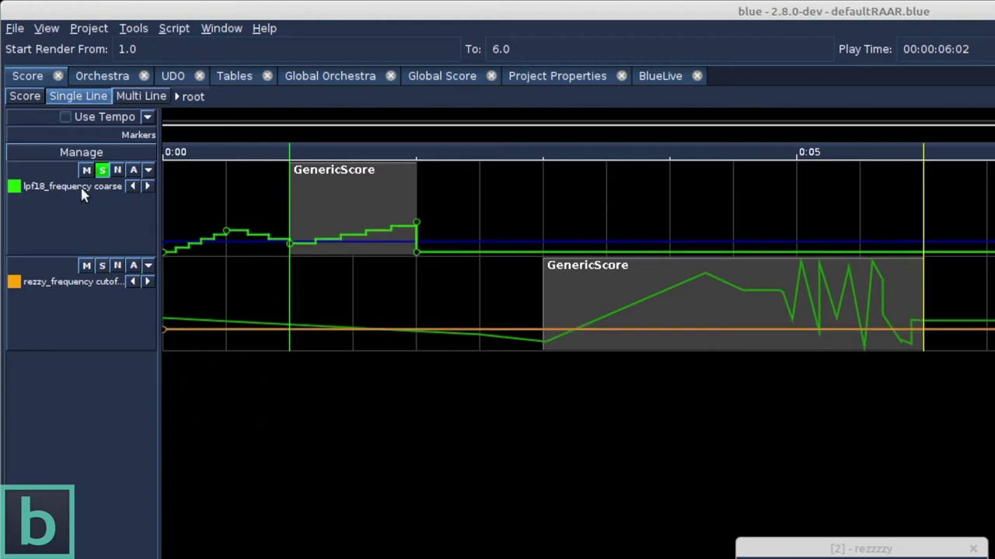
right_click(254, 199)
mouse_move(357, 206)
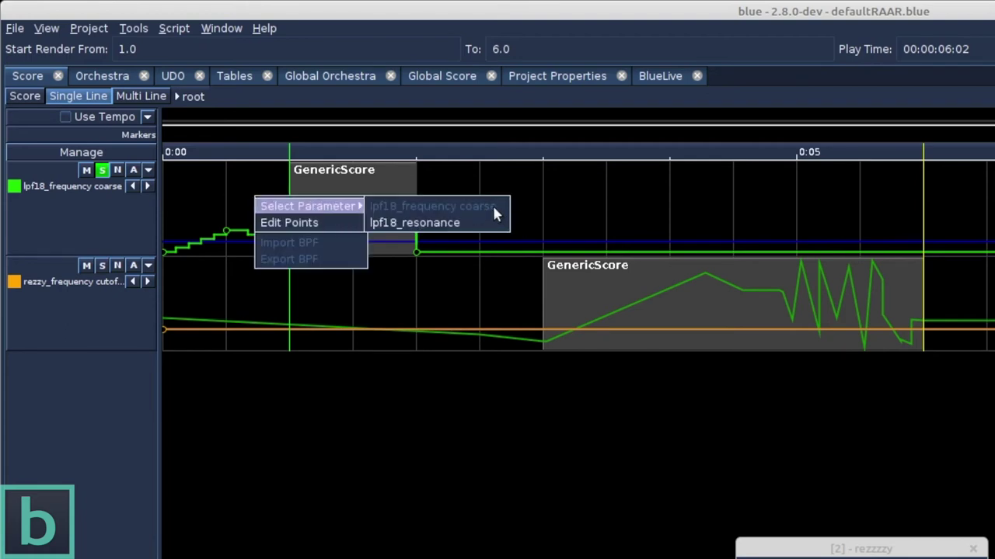
click(492, 226)
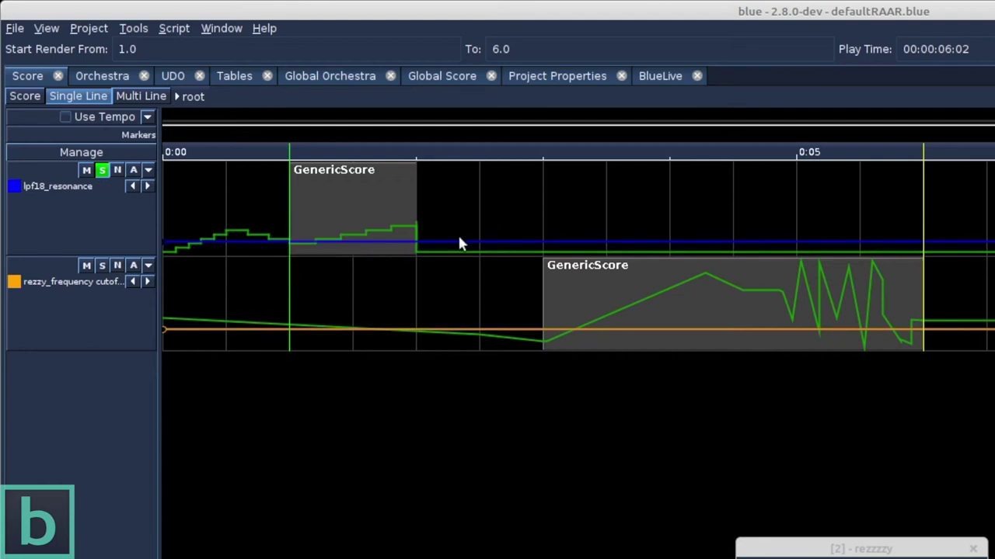
right_click(531, 155)
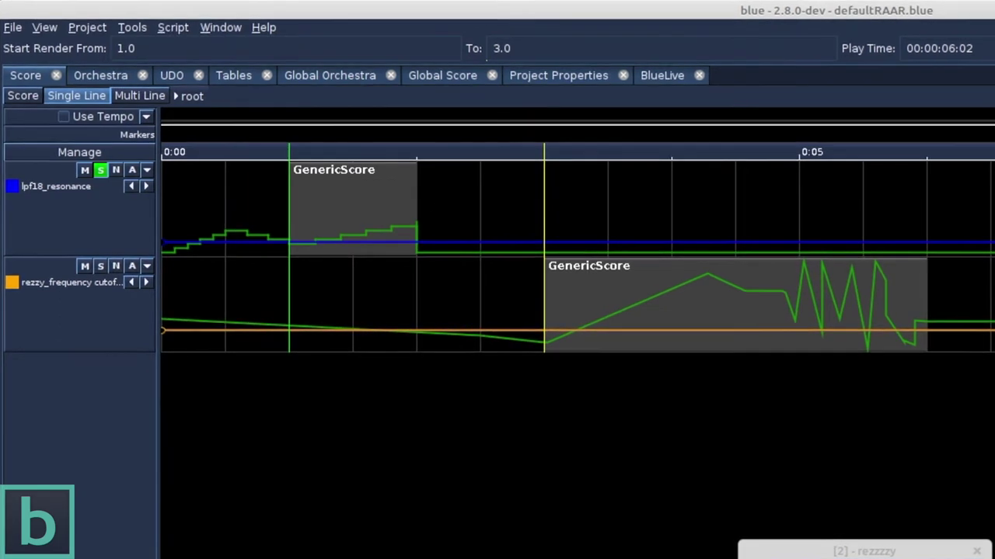
Step: Add a resonance point at 2 s and raise it to 0.828
key(space)
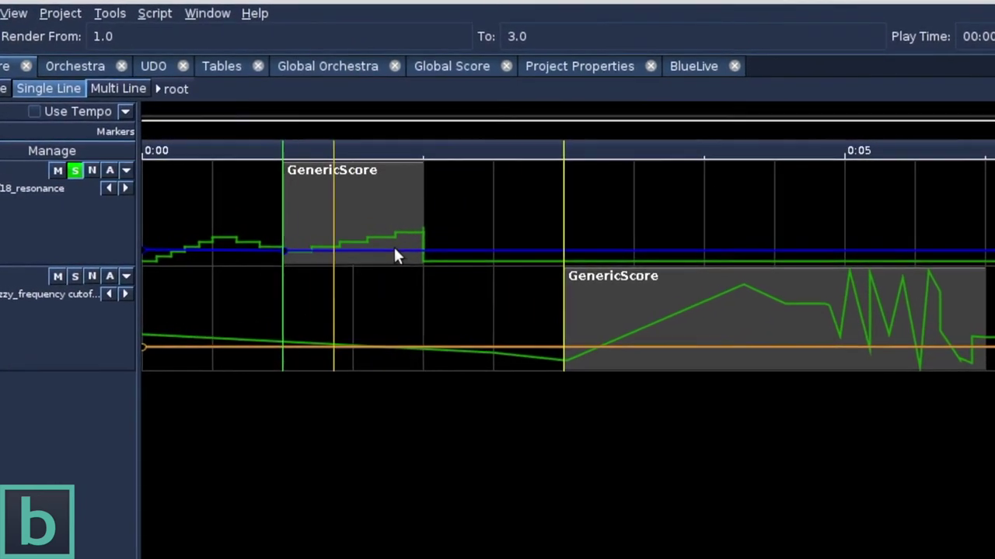
click(413, 250)
drag(413, 247, 416, 194)
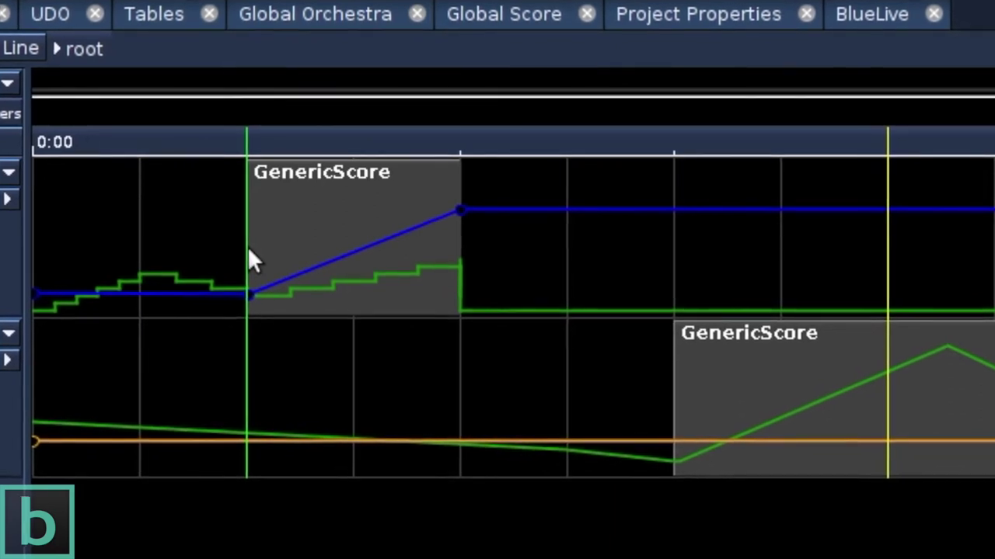
Step: In Multi Line mode, drag the first GenericScore's right edge past two grid lines
key(alt+2)
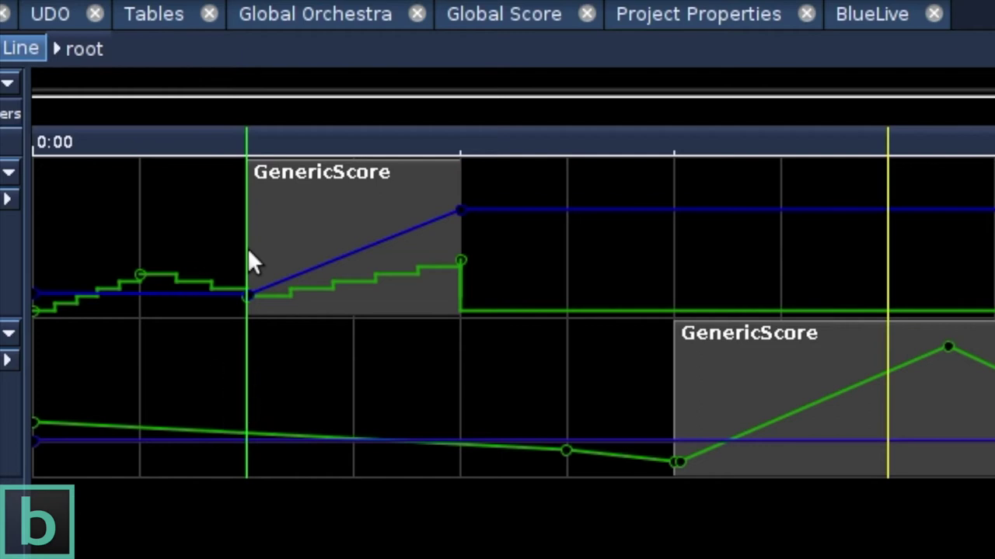
click(267, 254)
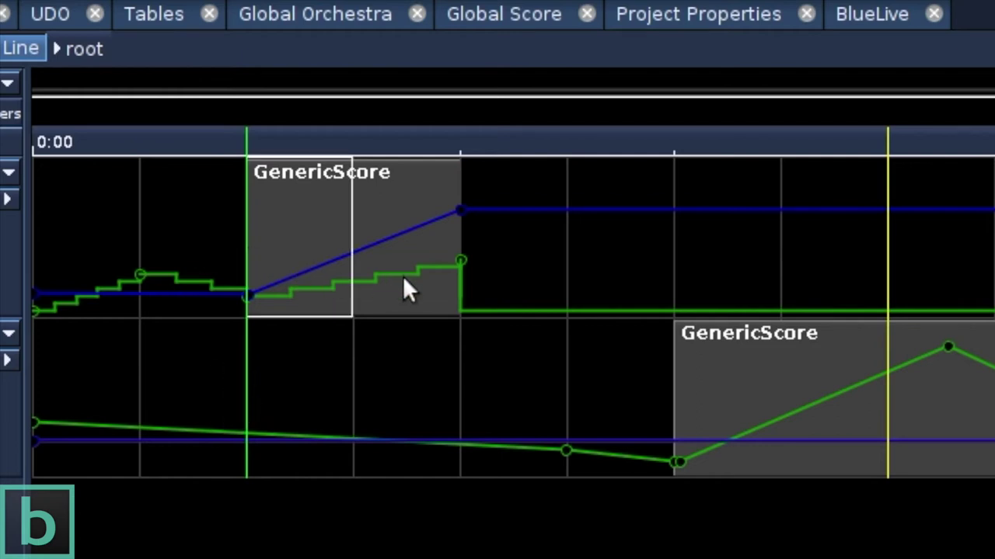
click(463, 288)
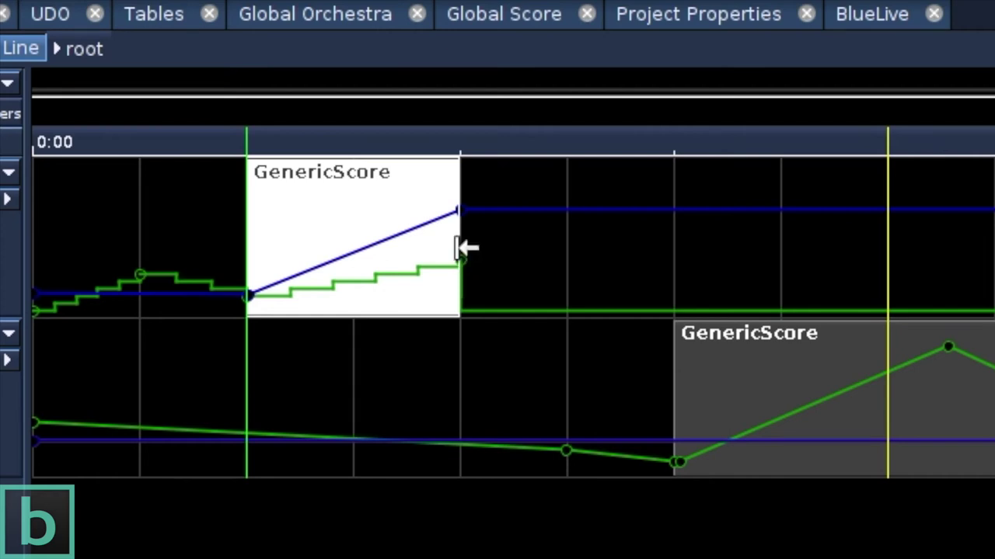
drag(480, 247, 649, 260)
drag(718, 260, 757, 263)
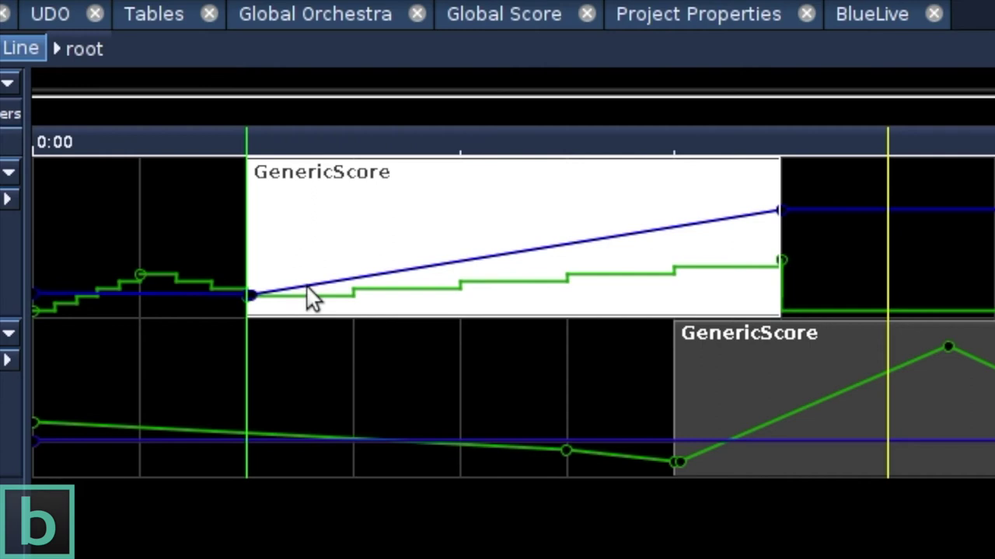
Step: Add a resonance peak near 1.5 s and a 0.048 dip at 2.5 s, then lower the peak to about 0.8
click(204, 238)
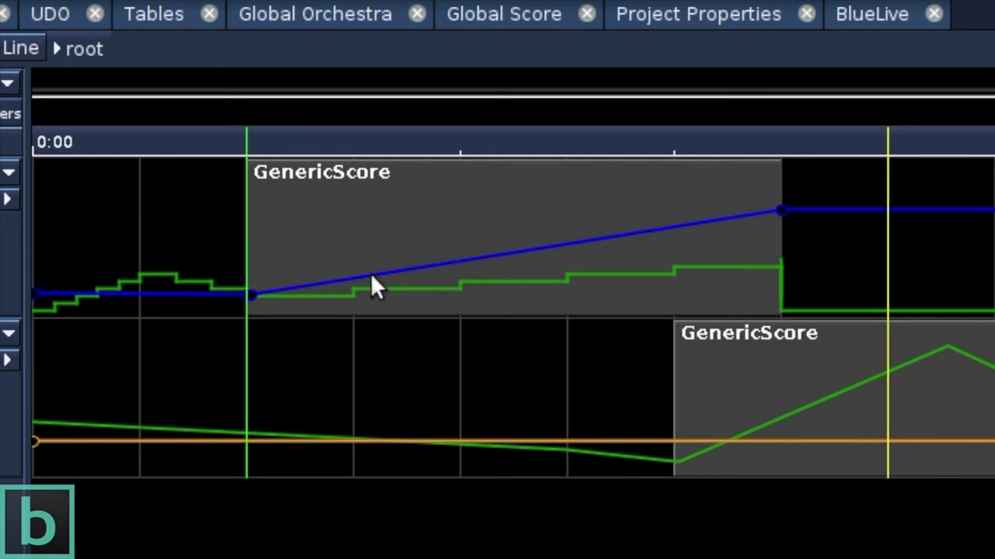
drag(371, 276, 348, 172)
drag(572, 194, 590, 313)
key(space)
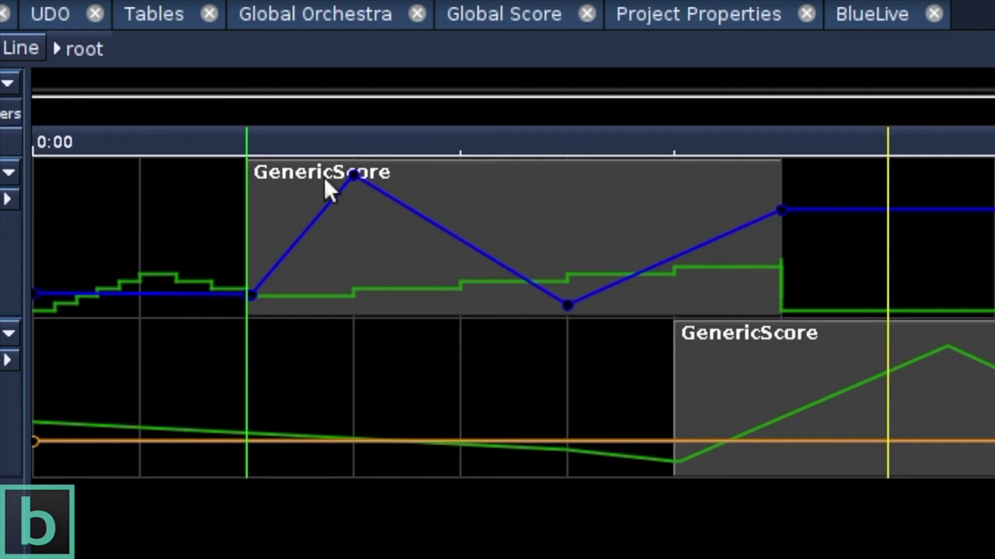
drag(352, 177, 353, 214)
key(space)
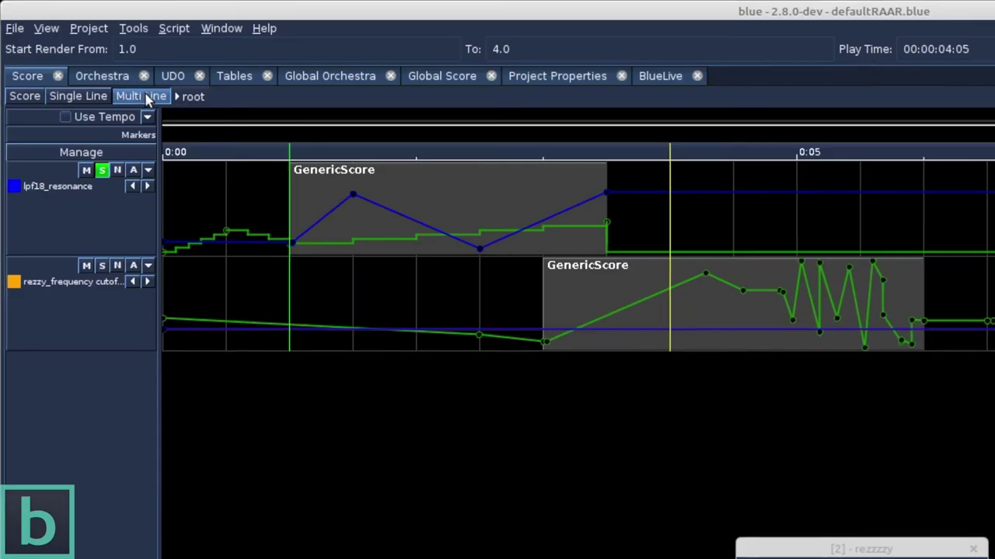
Step: Drag the first GenericScore's right edge back to the 2-second grid line and play it
drag(222, 163, 350, 254)
click(283, 208)
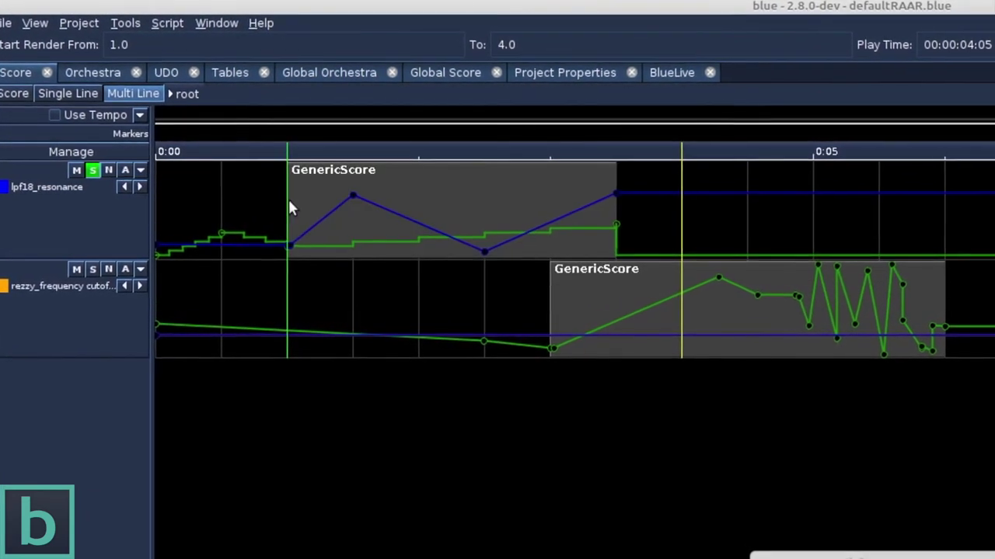
drag(324, 218, 450, 232)
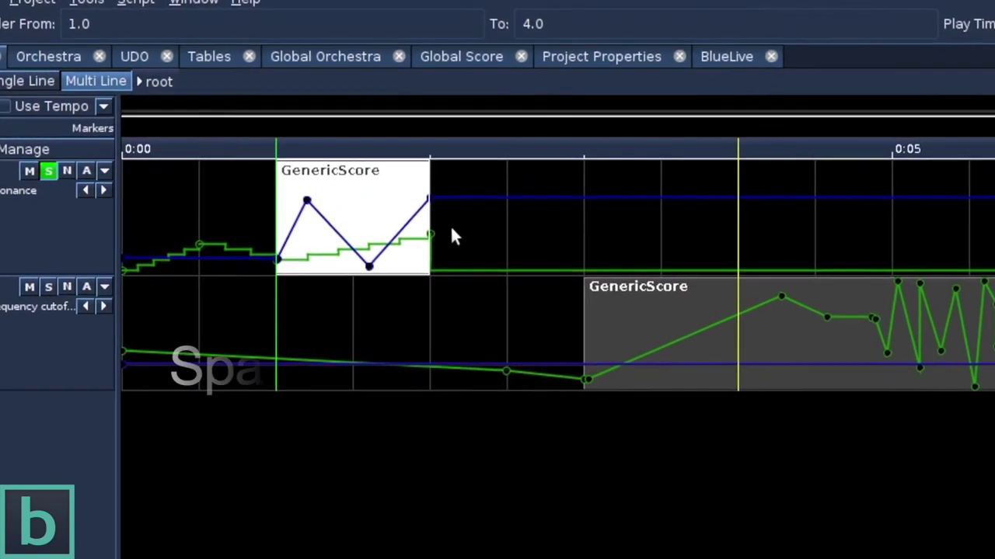
key(space)
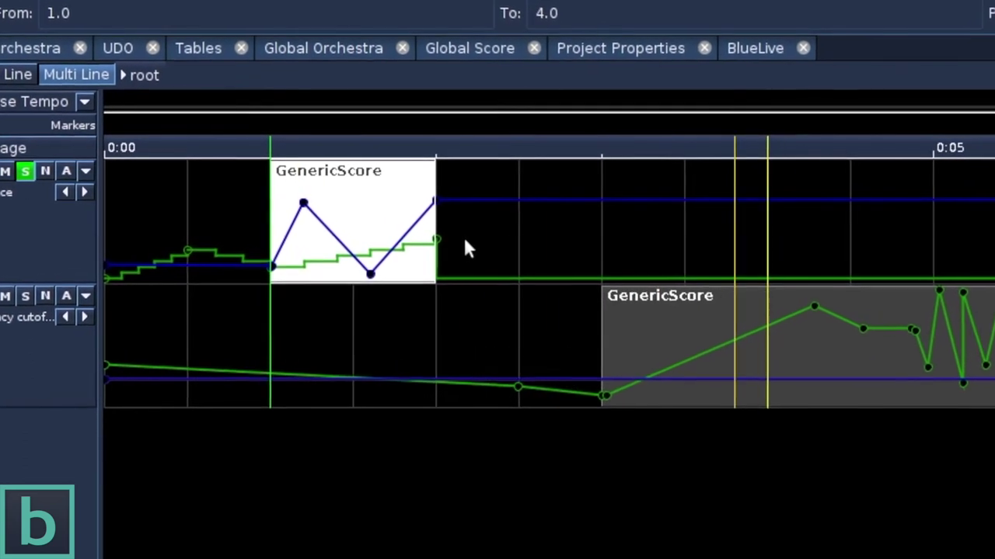
key(space)
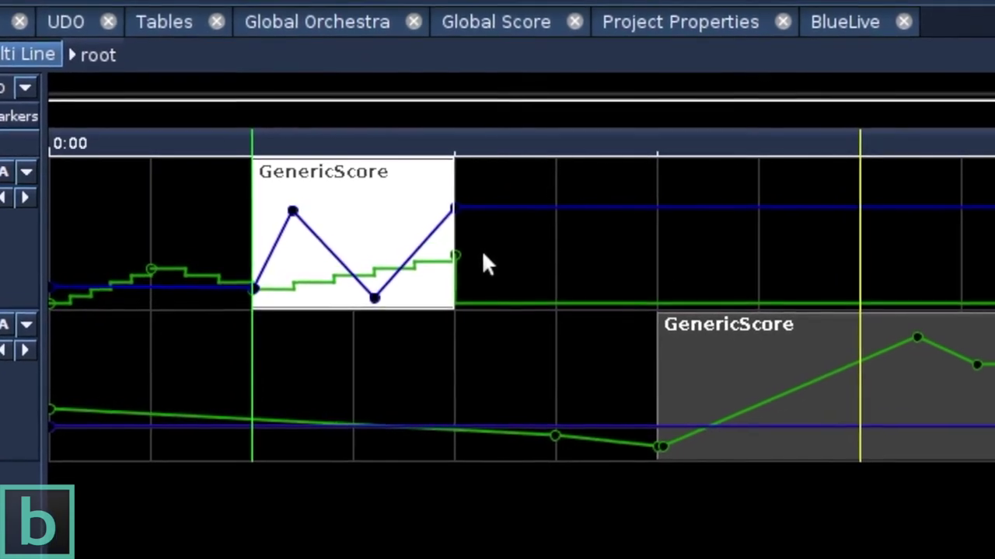
Step: Mark the block's second half as a time range, lift its resonance automation, and play it
click(483, 251)
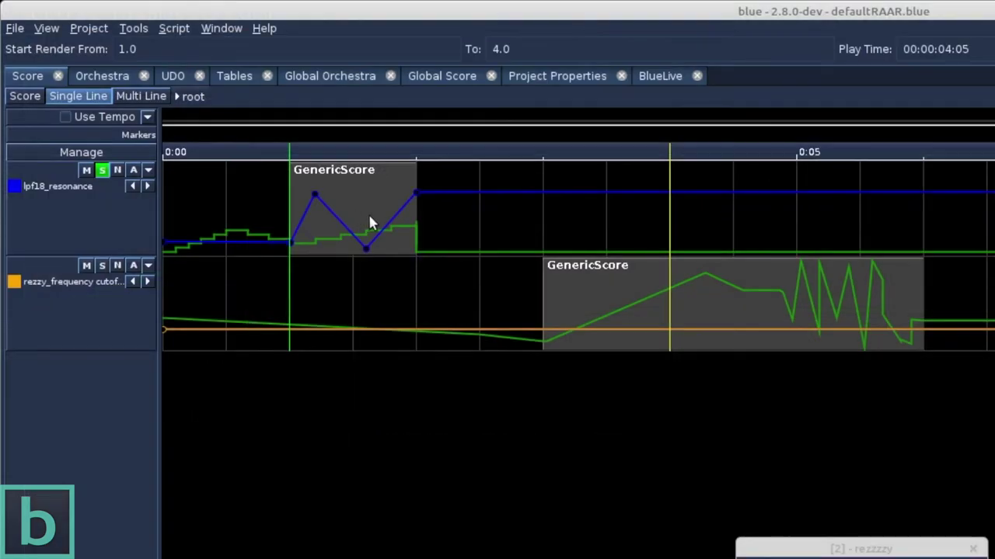
drag(370, 223, 416, 235)
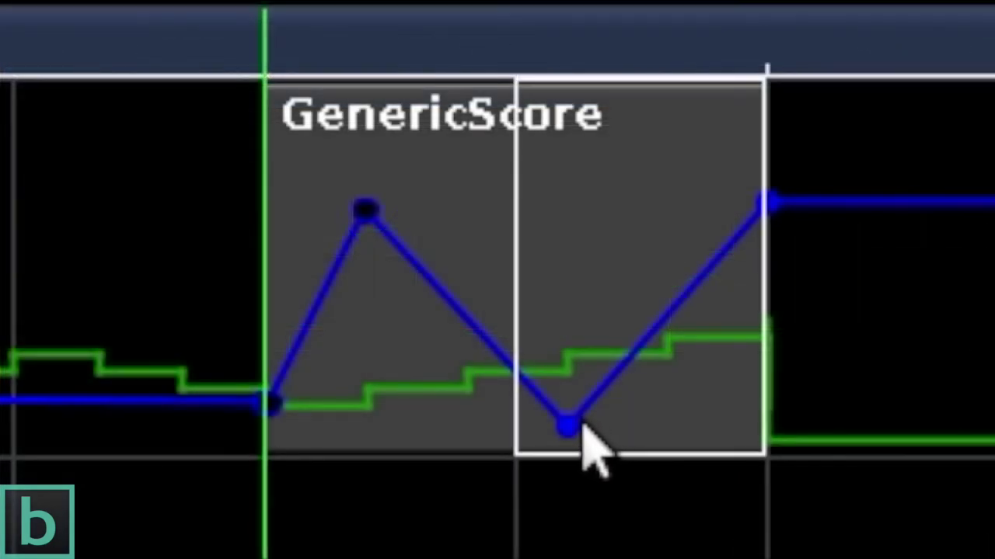
mouse_move(366, 249)
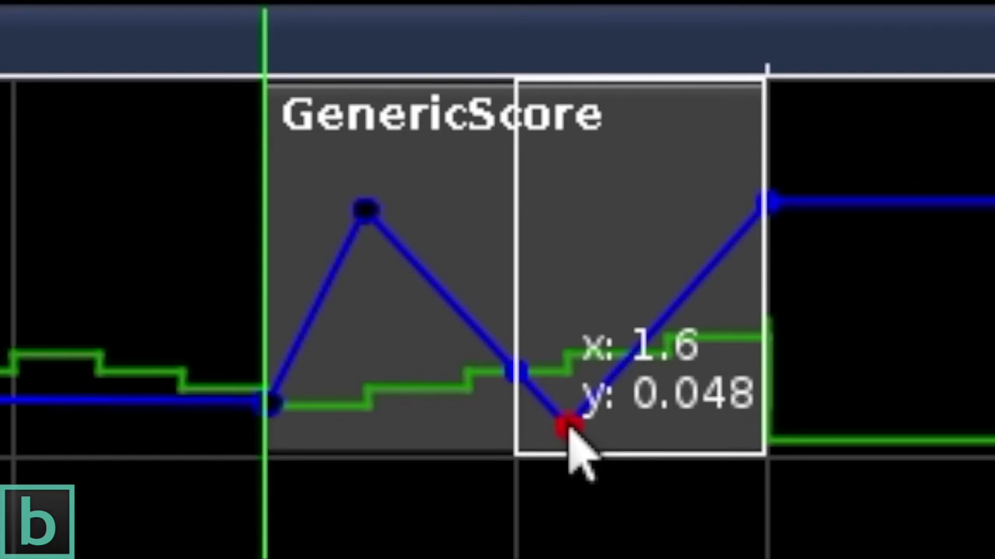
drag(568, 426, 572, 350)
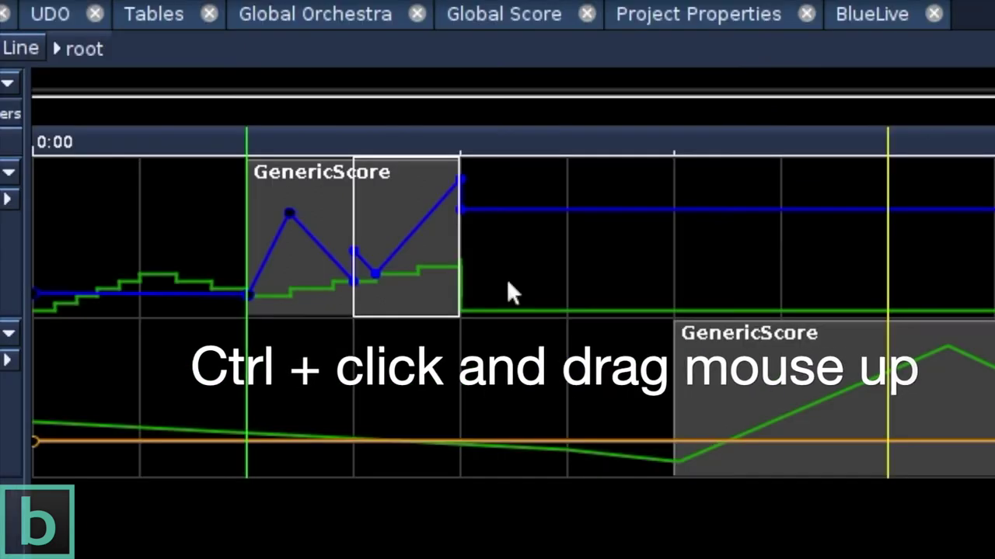
click(476, 353)
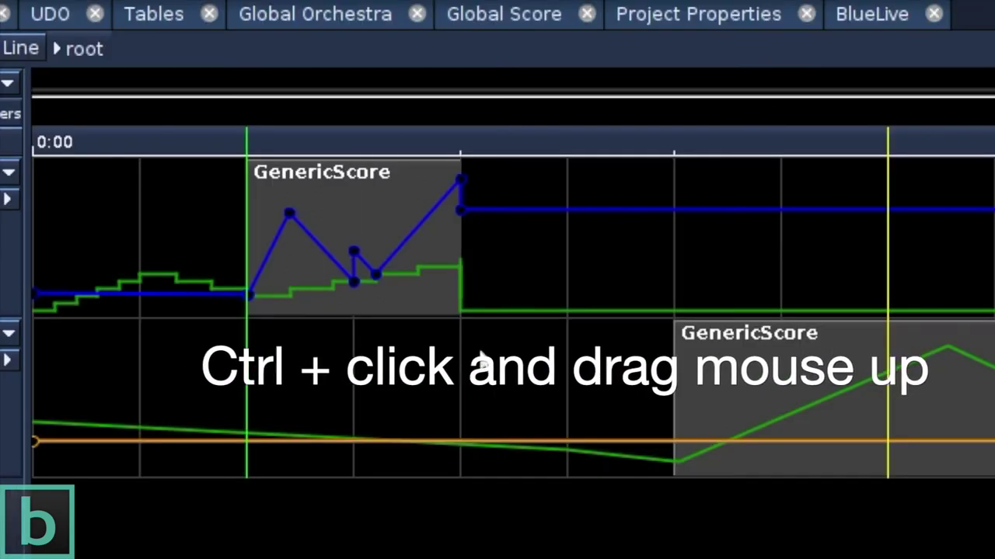
key(space)
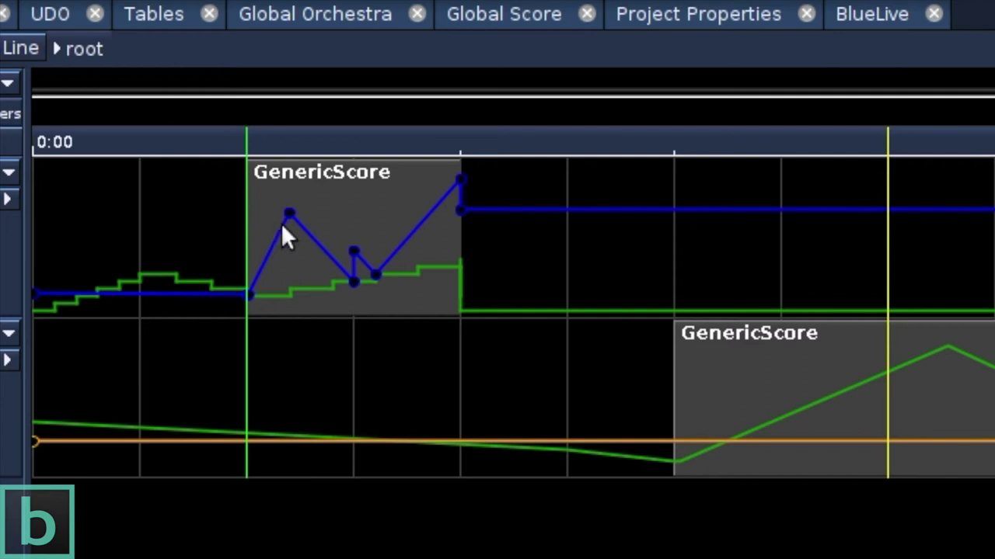
Step: Delete every resonance automation point inside the first GenericScore block and play back the score
drag(290, 230, 567, 296)
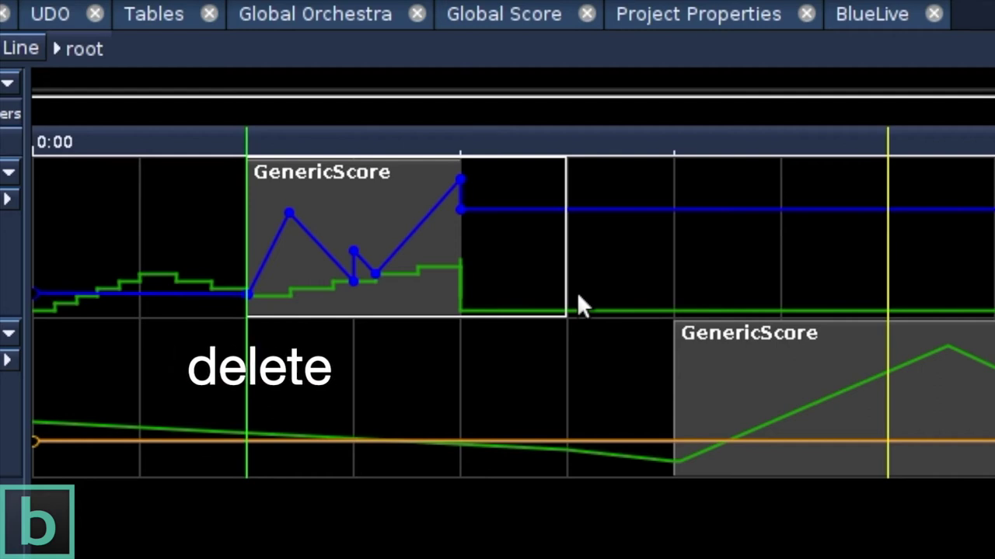
key(Delete)
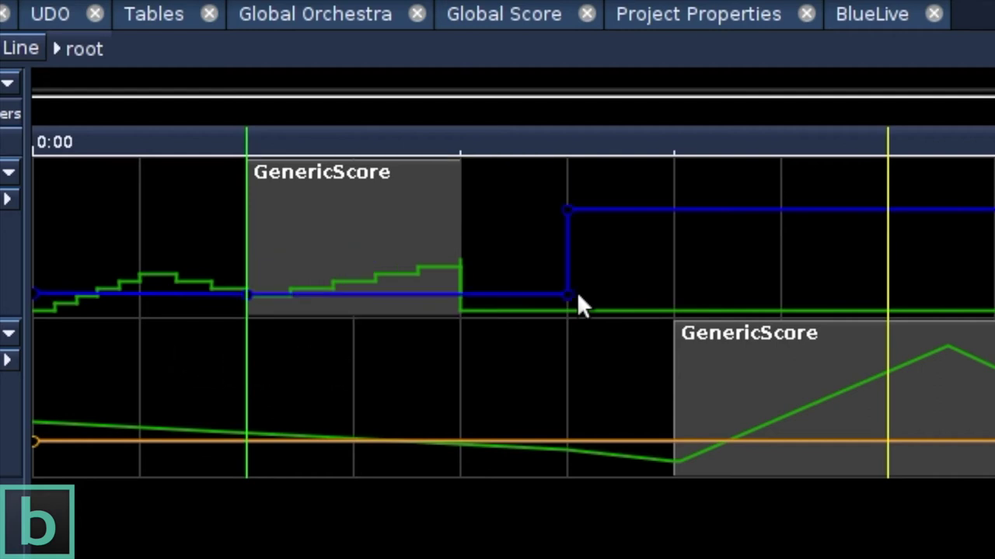
key(space)
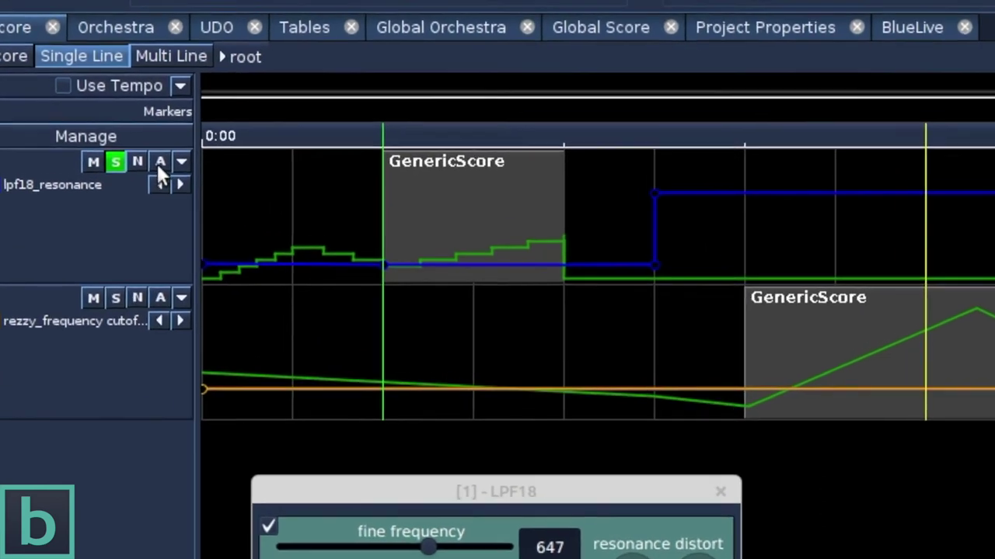
Step: Automate LPF18's lpf18ON parameter (Mixer > Channels > 1 > Post-Effects) on the first track
click(141, 148)
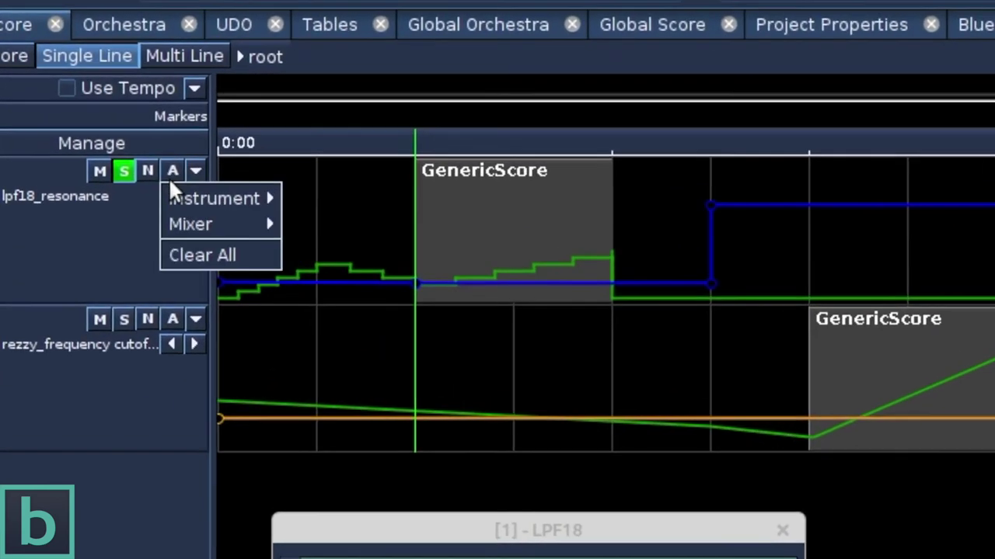
mouse_move(155, 183)
mouse_move(317, 227)
mouse_move(397, 227)
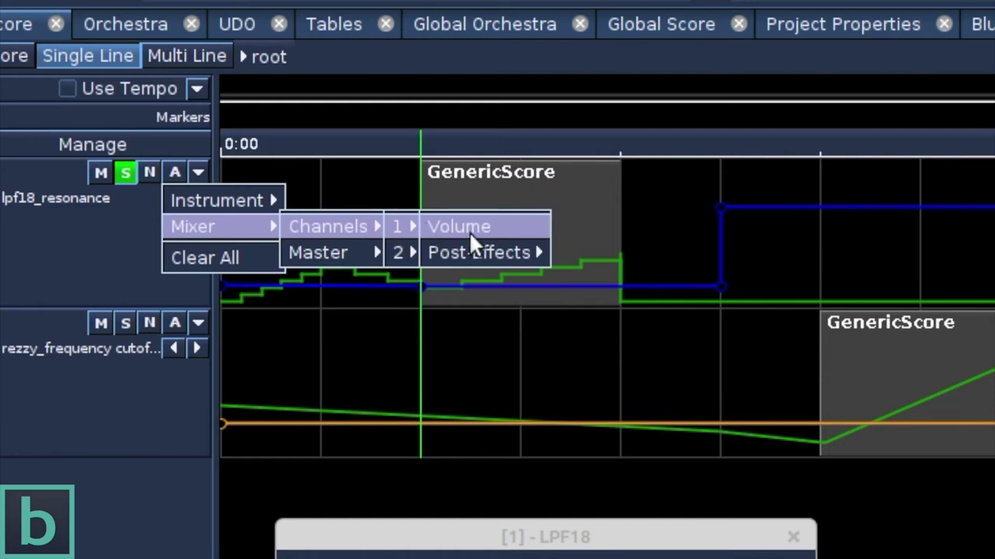
mouse_move(474, 251)
mouse_move(606, 247)
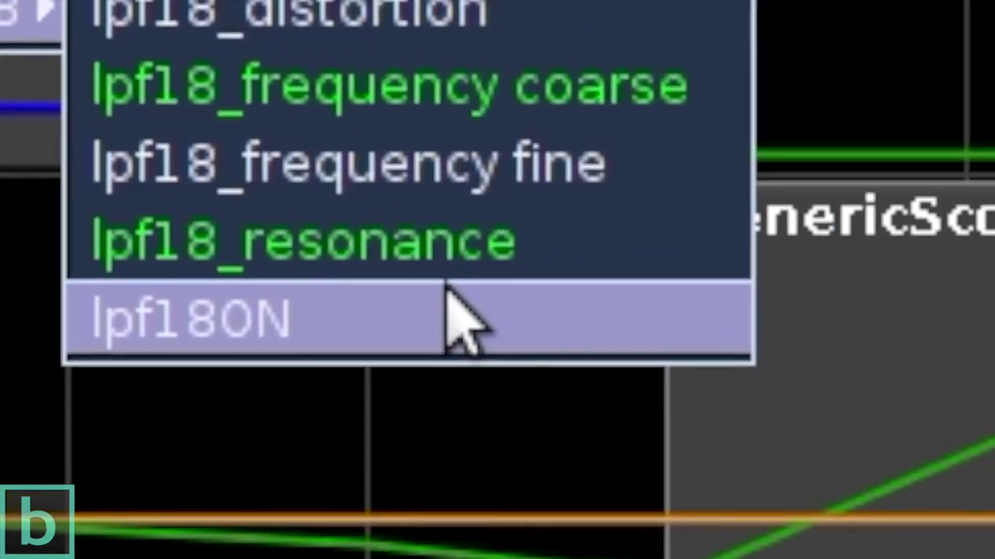
click(522, 327)
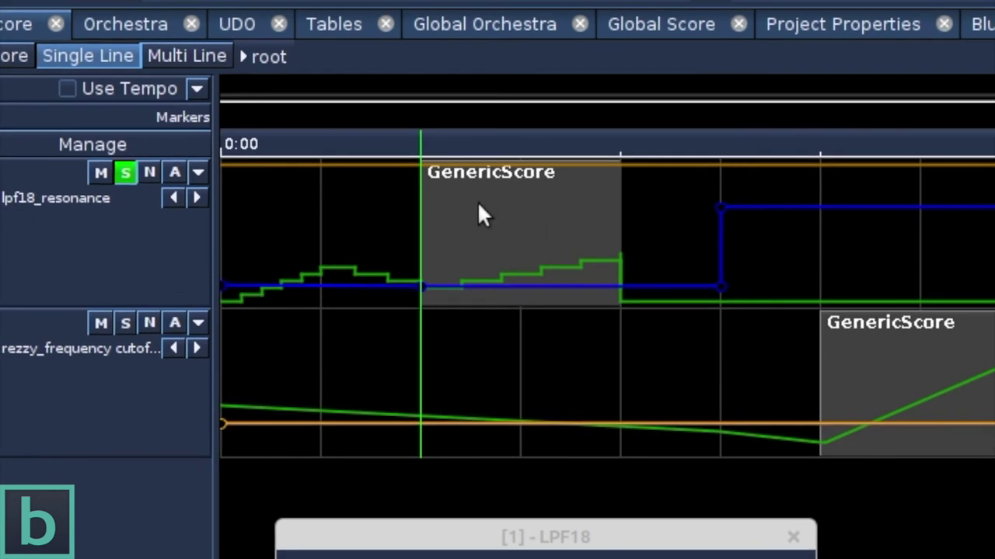
Step: Dismiss the automation line's options unchanged and switch the score to Multi Line editing
right_click(301, 200)
mouse_move(460, 210)
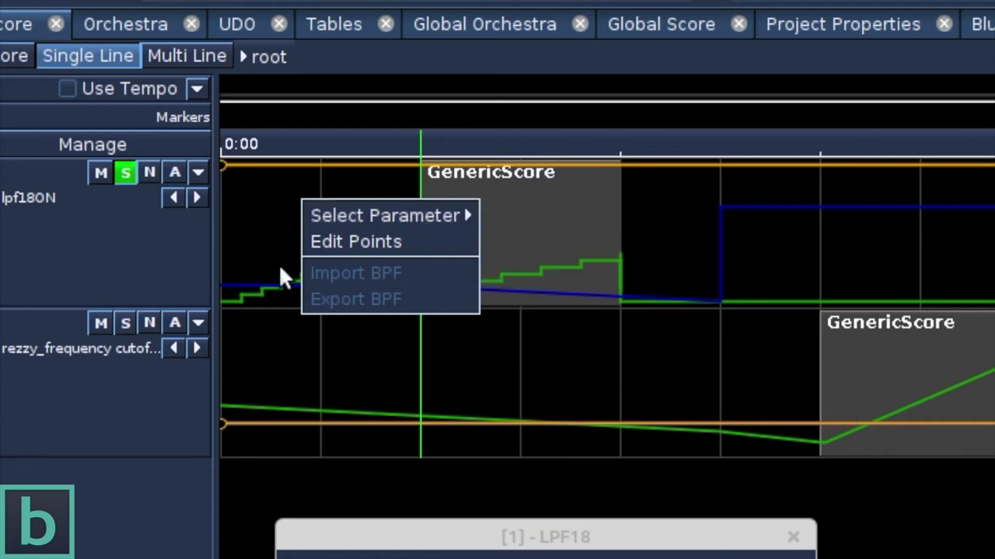
click(67, 258)
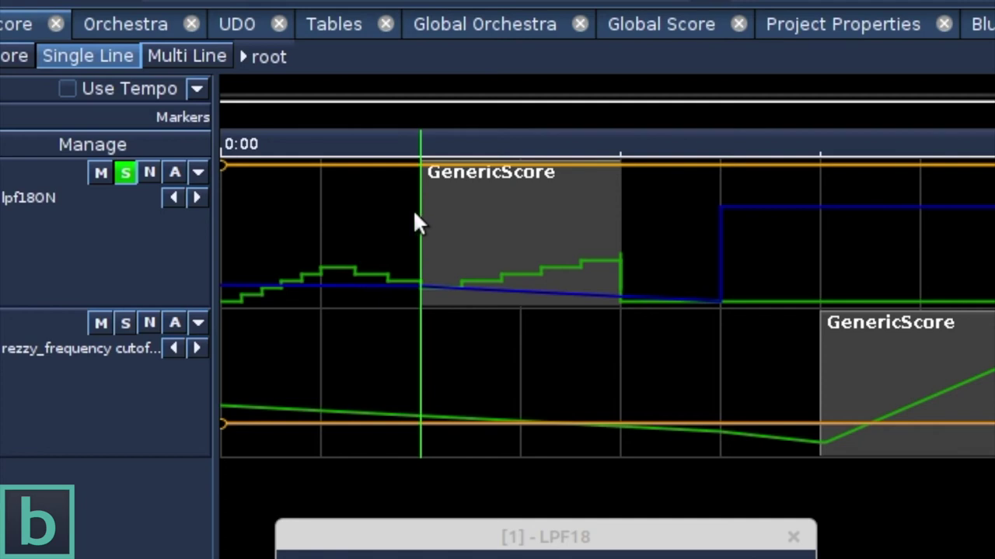
click(186, 55)
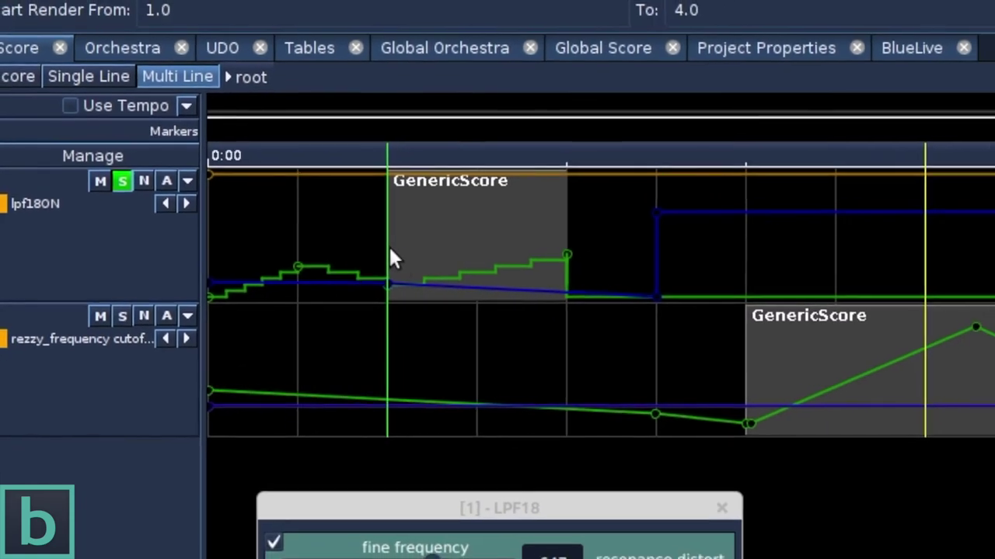
Step: Stretch the first GenericScore block to end at the 4-second grid line and play it back
click(552, 272)
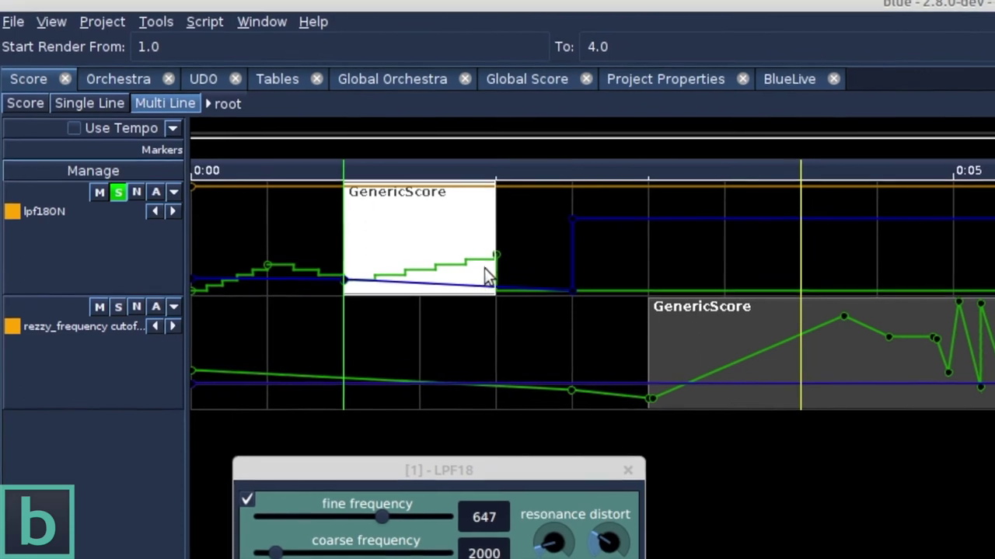
drag(494, 261, 750, 261)
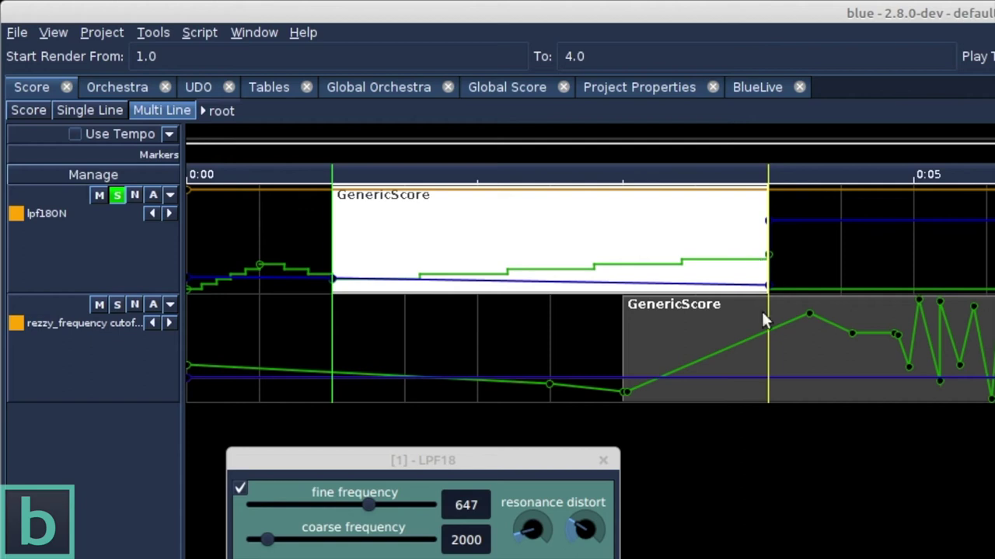
key(F9)
Step: In single-line view, make the lpf18ON line drop to 0 around 2 s and return to 1 near 3 s
key(ctrl+2)
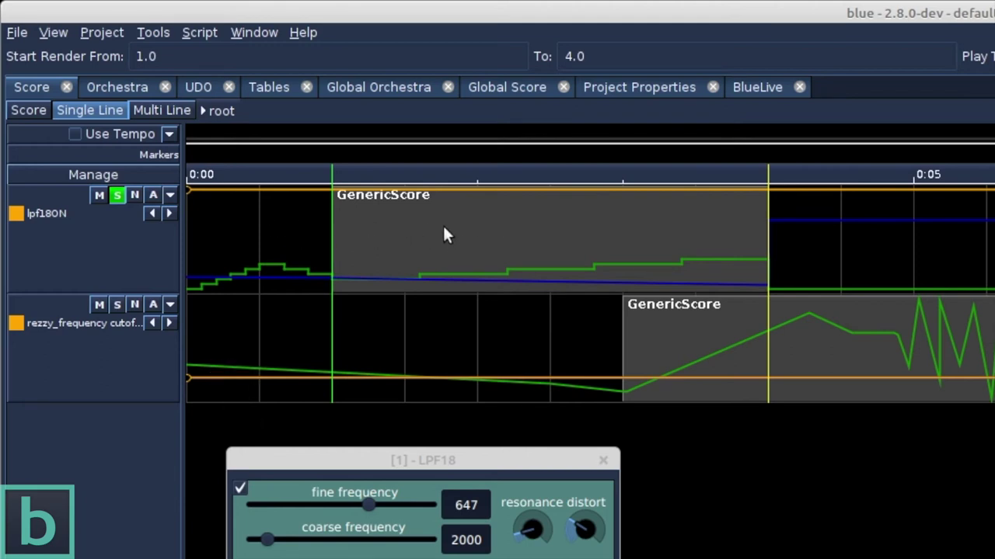
click(471, 190)
drag(482, 188, 476, 245)
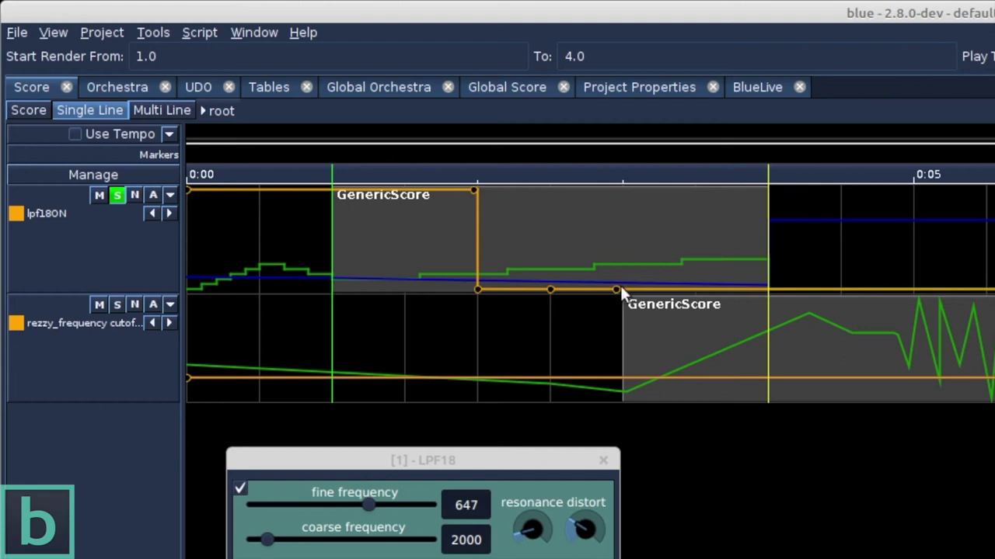
drag(622, 289, 619, 210)
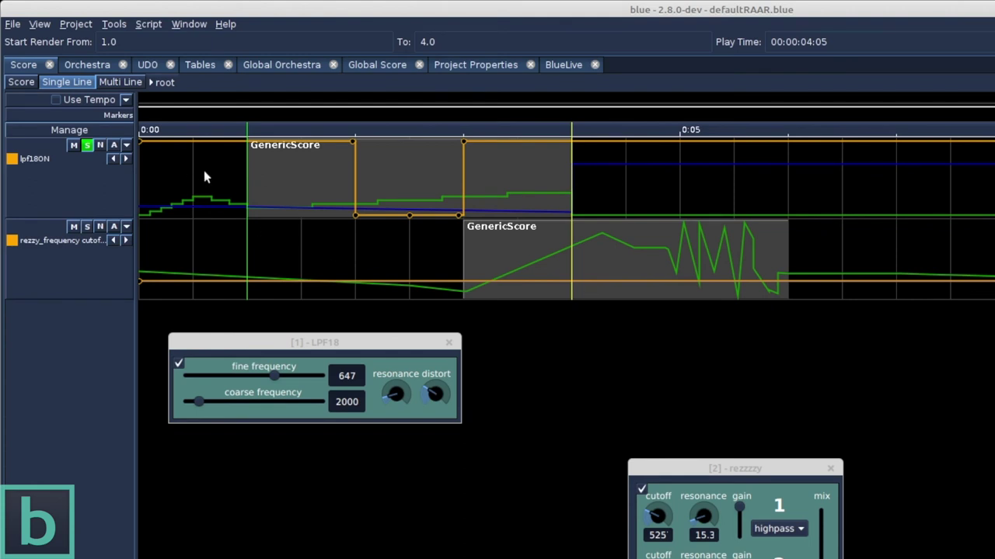
Step: In Multi Line mode, select both GenericScore blocks with their automation and shift them to the right
key(ctrl+m)
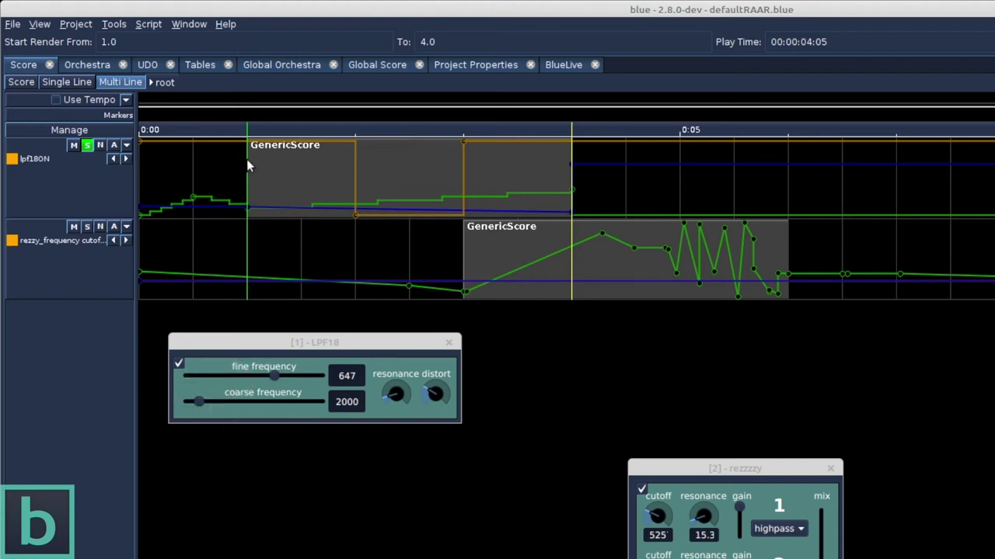
drag(247, 159, 786, 274)
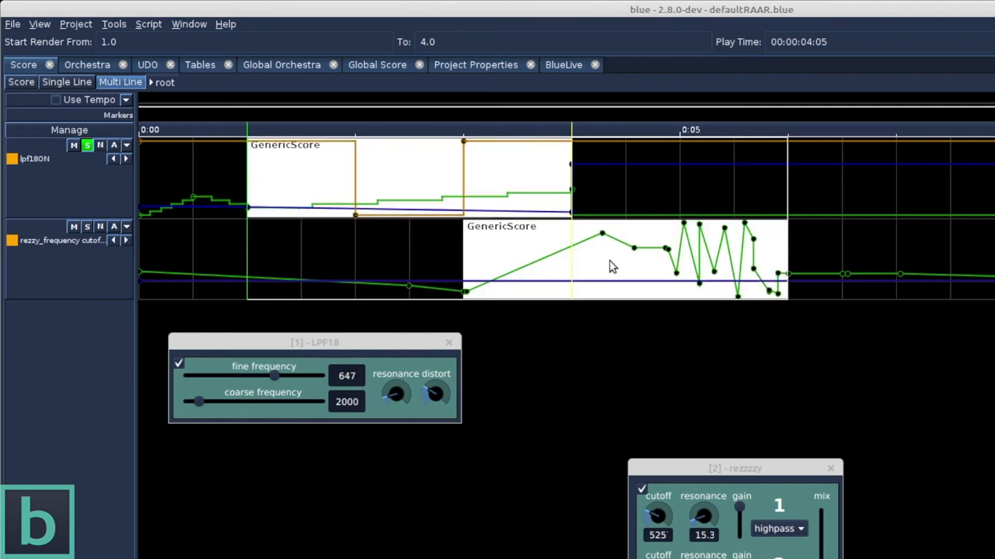
drag(608, 267, 659, 254)
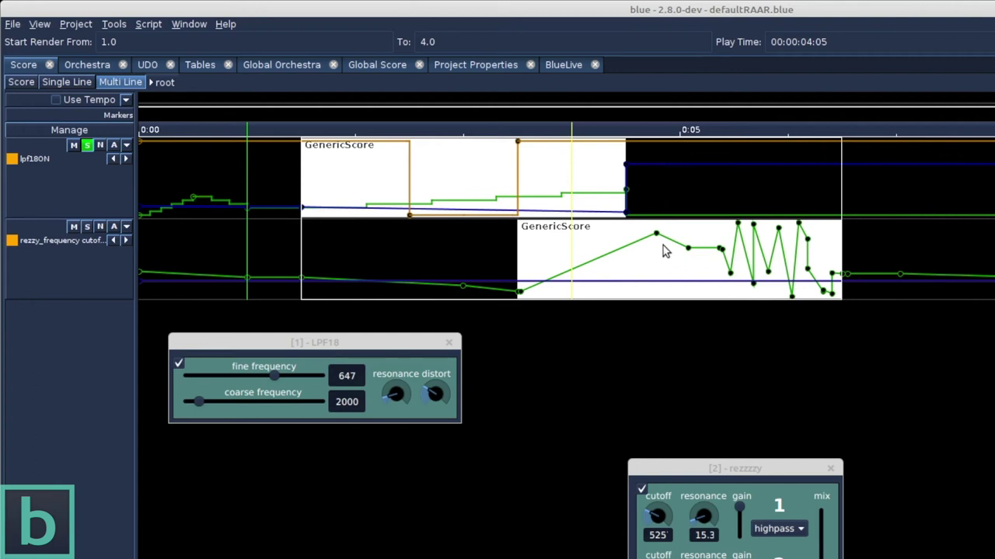
mouse_move(643, 270)
mouse_down()
mouse_move(818, 271)
mouse_move(639, 271)
mouse_up()
Step: Copy the lower GenericScore region with its rezzy cutoff automation and paste it after the original
click(880, 249)
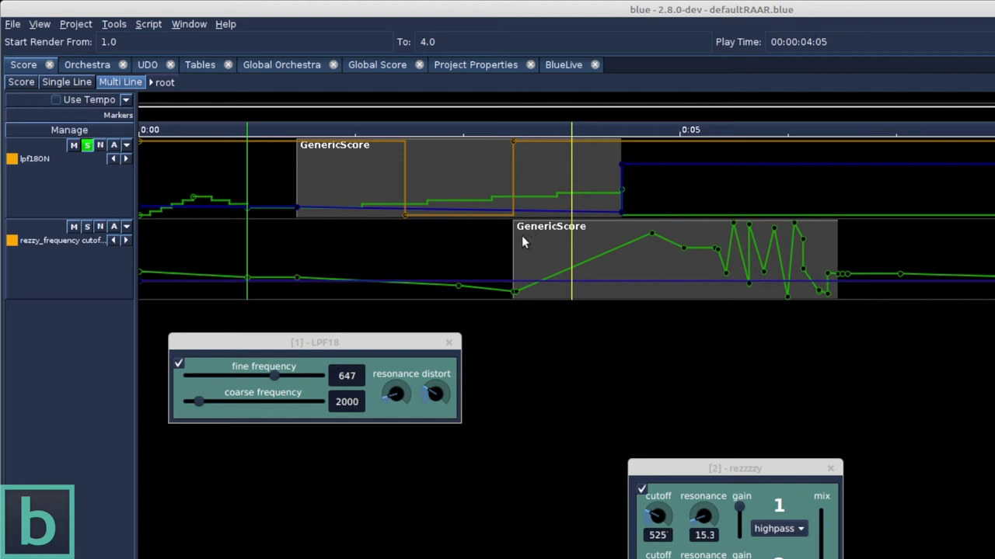
drag(522, 235, 815, 288)
drag(718, 276, 497, 289)
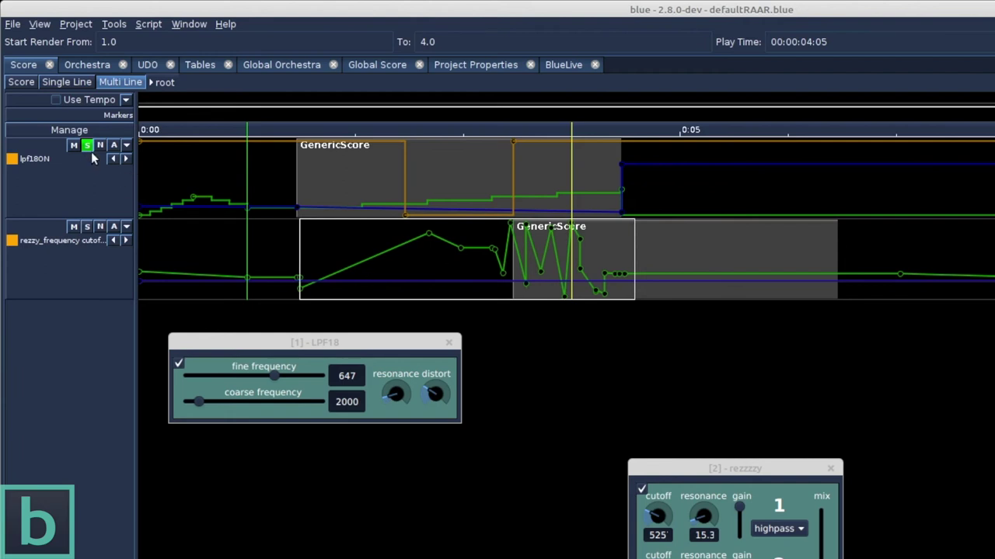
key(ctrl+c)
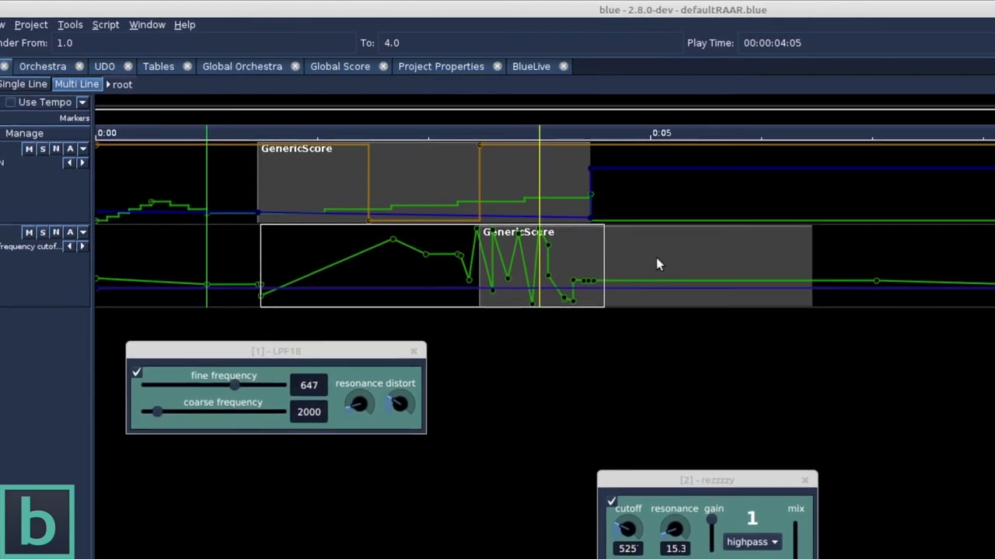
ctrl+click(668, 263)
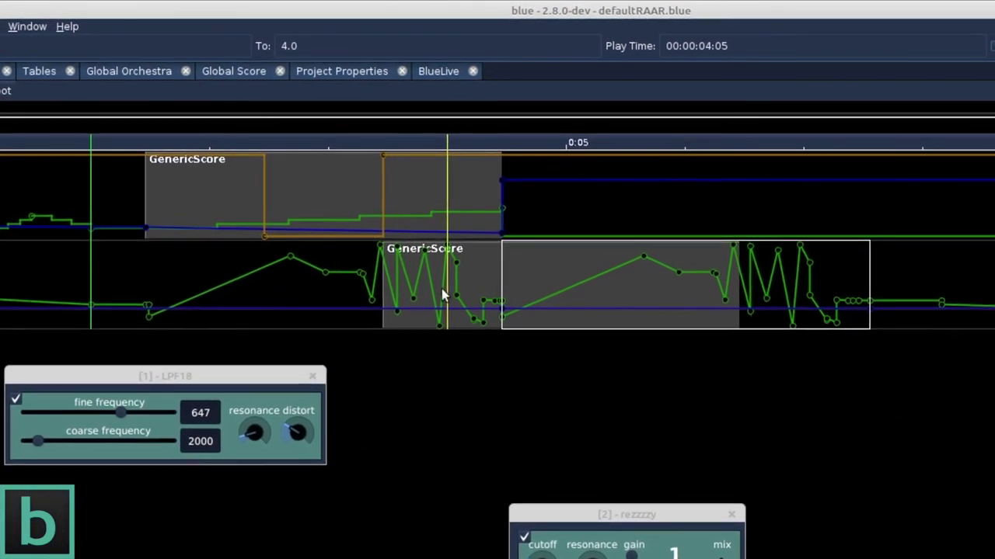
Step: Place the render start at the copied region and set the render end to 8.0
click(338, 143)
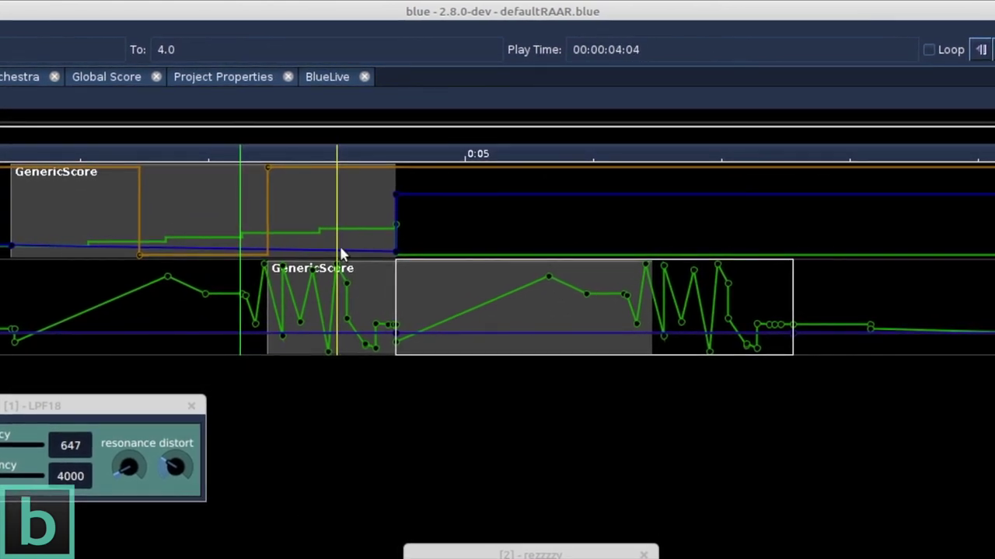
click(826, 287)
click(849, 161)
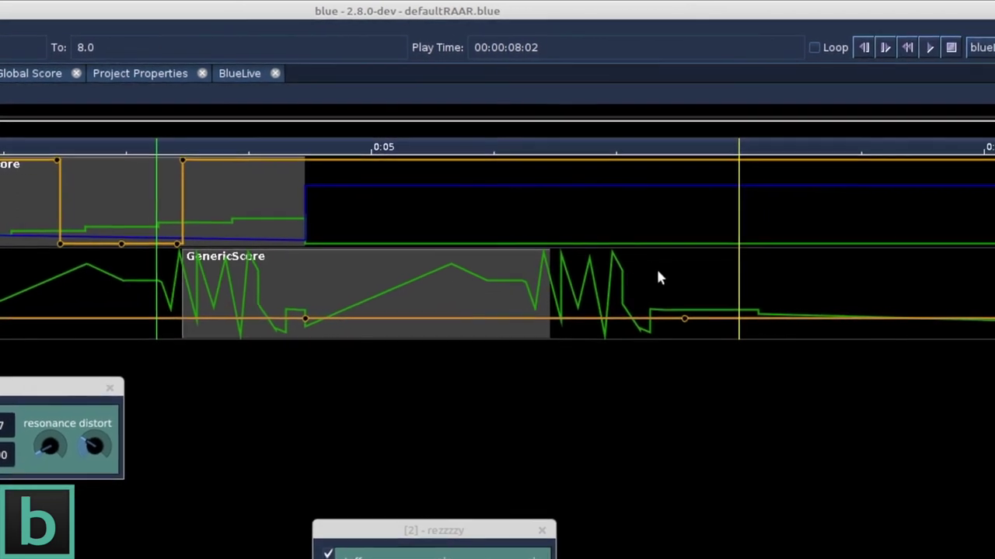
Step: Show rezzy_frequency cutoff A in the lower lane, select its points over the copy, and play
right_click(657, 265)
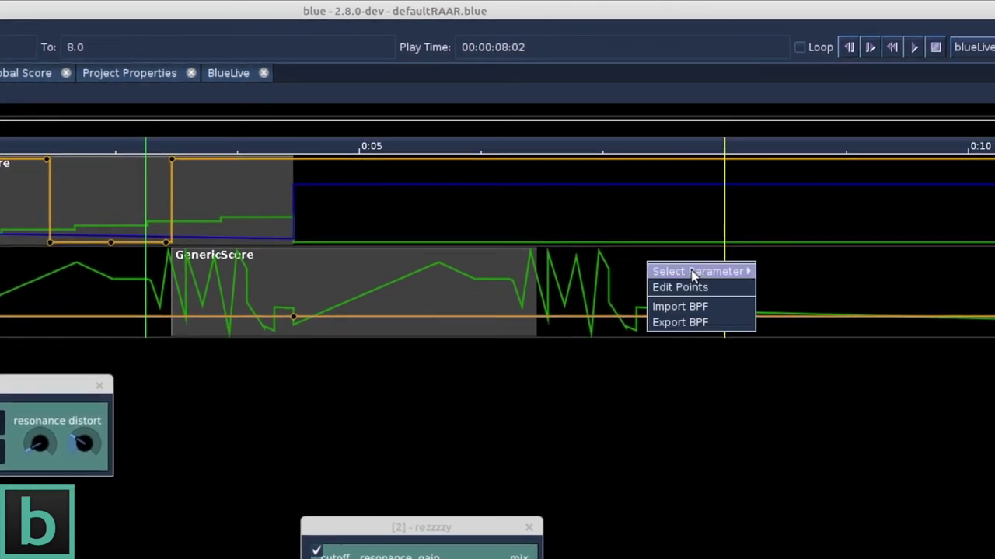
mouse_move(690, 272)
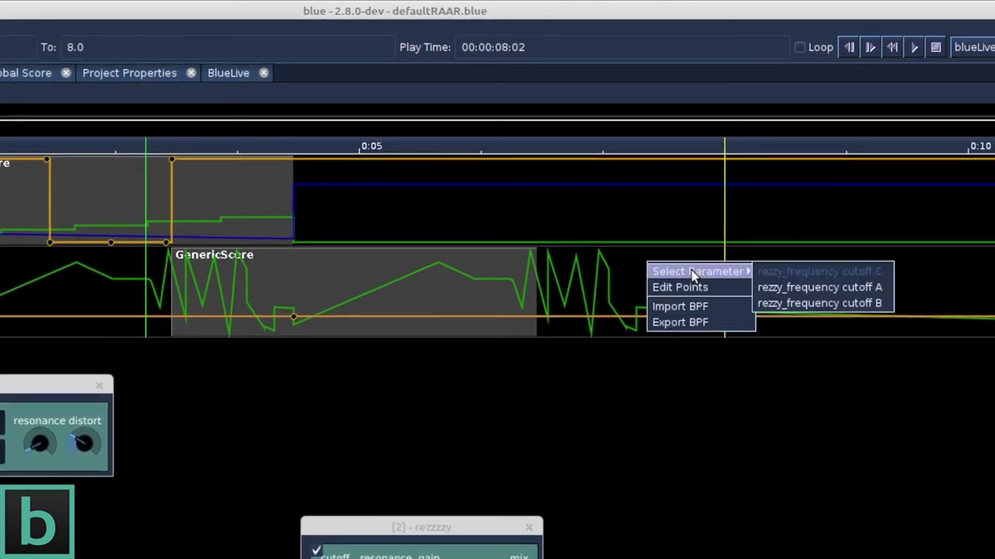
click(810, 288)
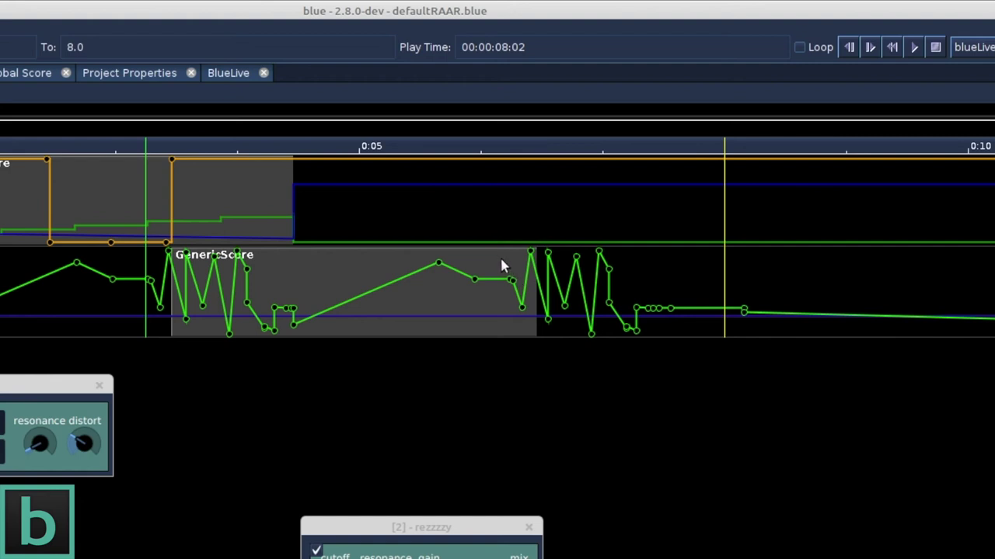
drag(501, 266, 514, 303)
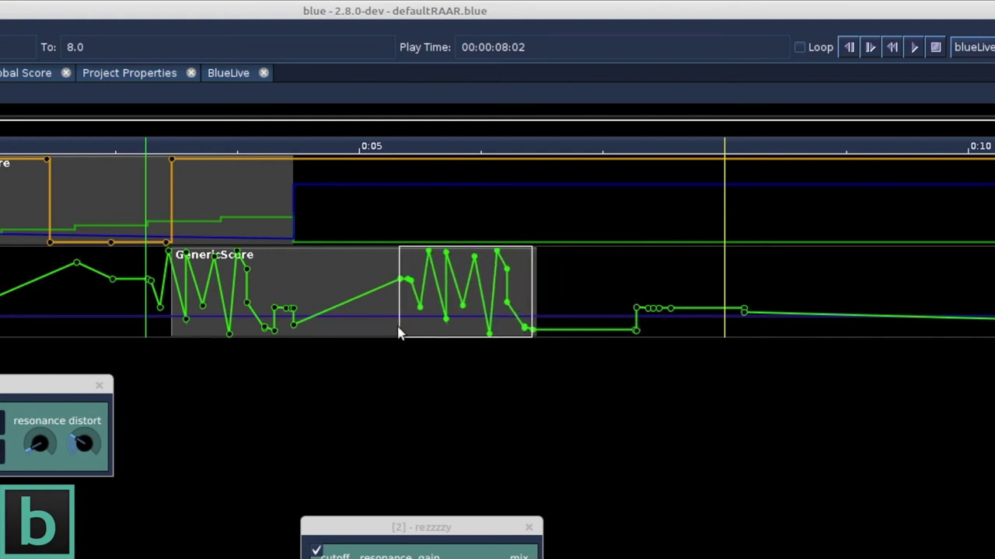
key(space)
Step: Compress the selected cutoff A points into a shorter span and play back the result
drag(523, 291, 458, 289)
key(F9)
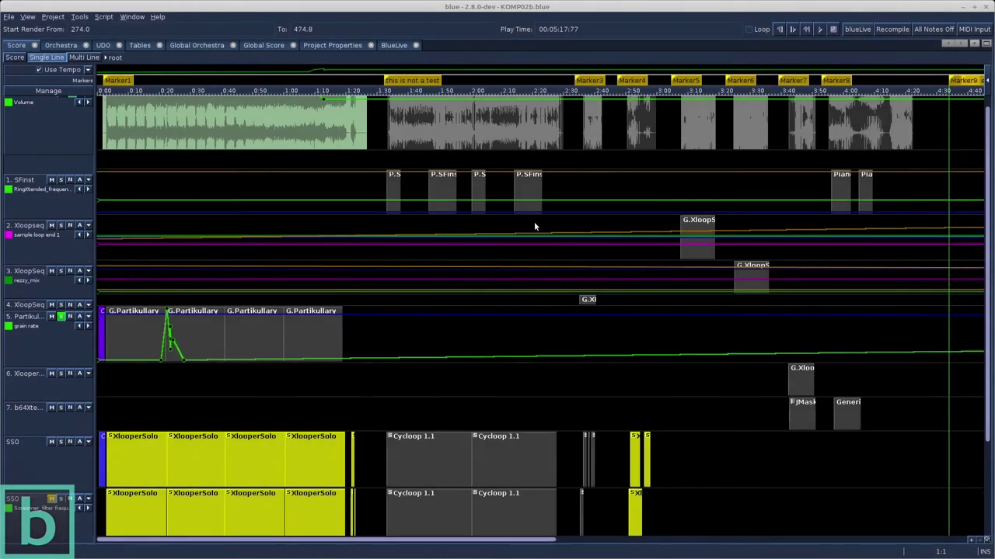
Step: Scroll up and down through the KOMP02b score tracks to survey the arrangement
scroll(534, 226, down, 2)
scroll(534, 226, up, 2)
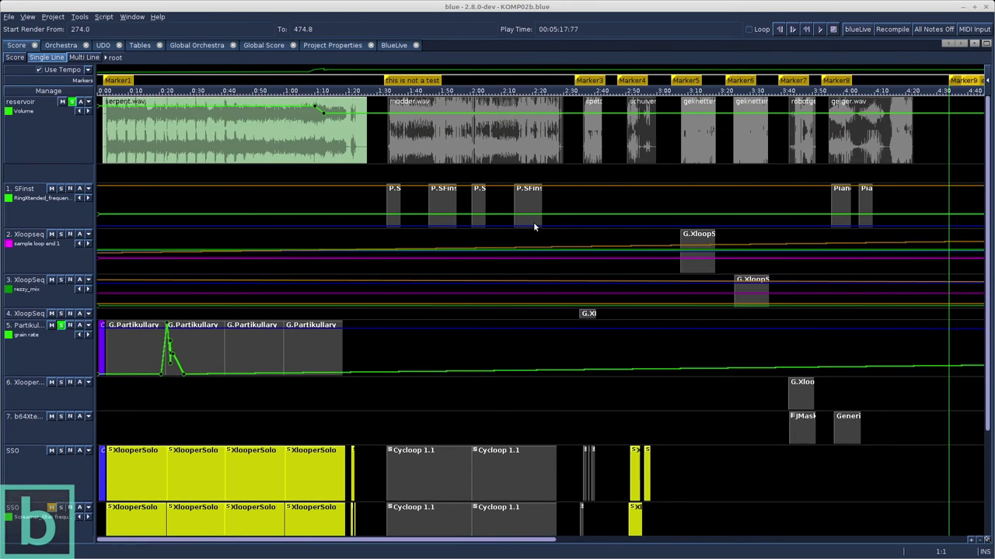
scroll(533, 227, down, 4)
scroll(533, 226, down, 2)
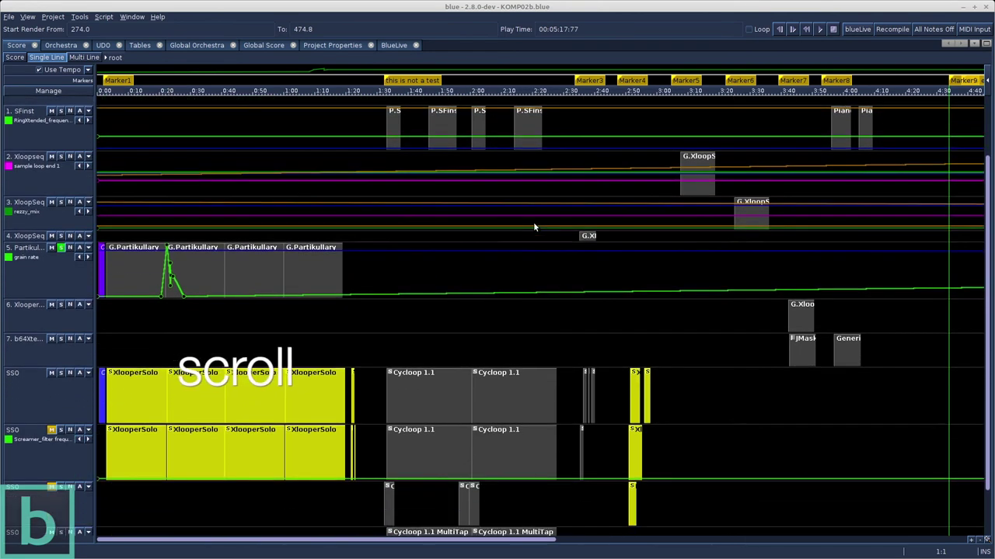
scroll(533, 226, up, 3)
scroll(533, 226, up, 4)
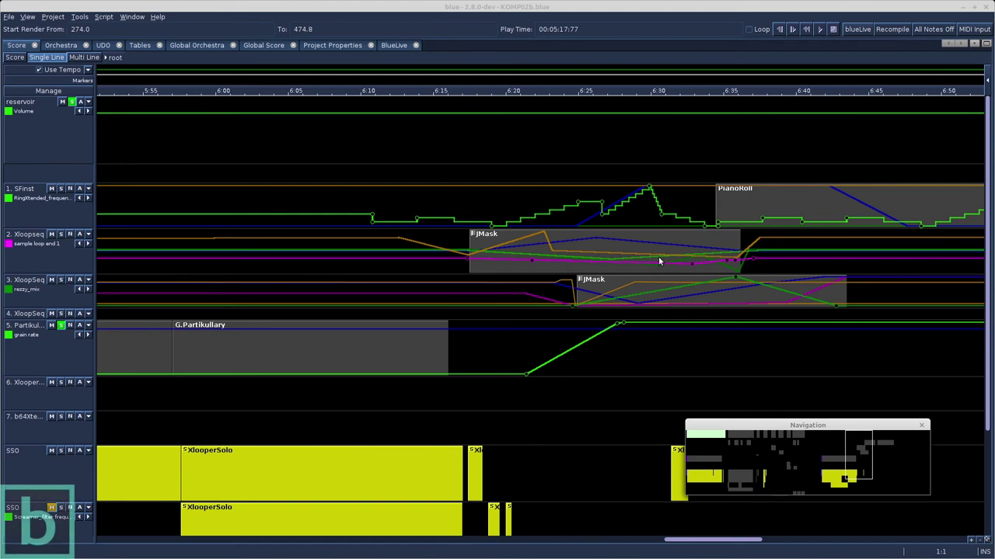
Step: Zoom the KOMP02b timeline in horizontally until the 6:10–6:40 stretch fills the view
alt+scroll(659, 261, up, 5)
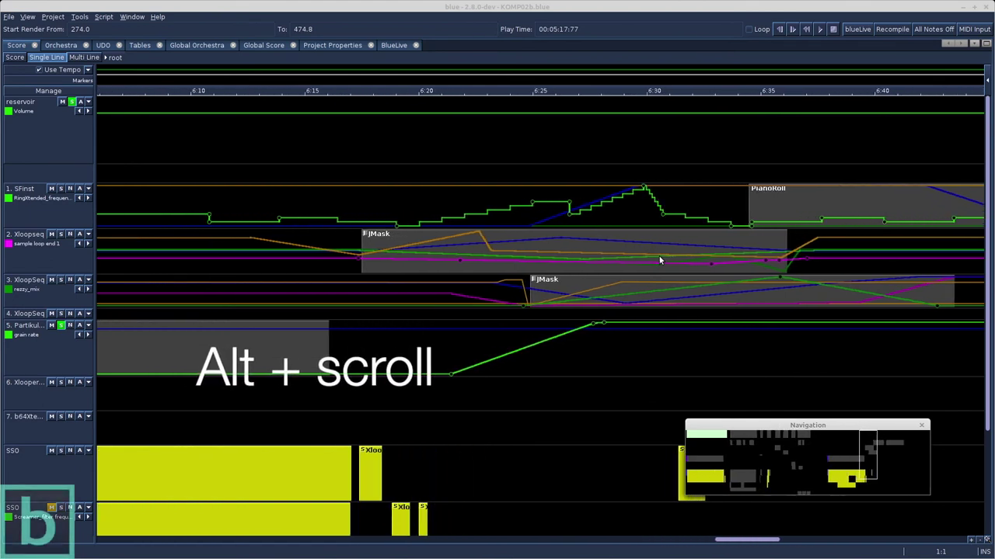
alt+scroll(659, 260, up, 1)
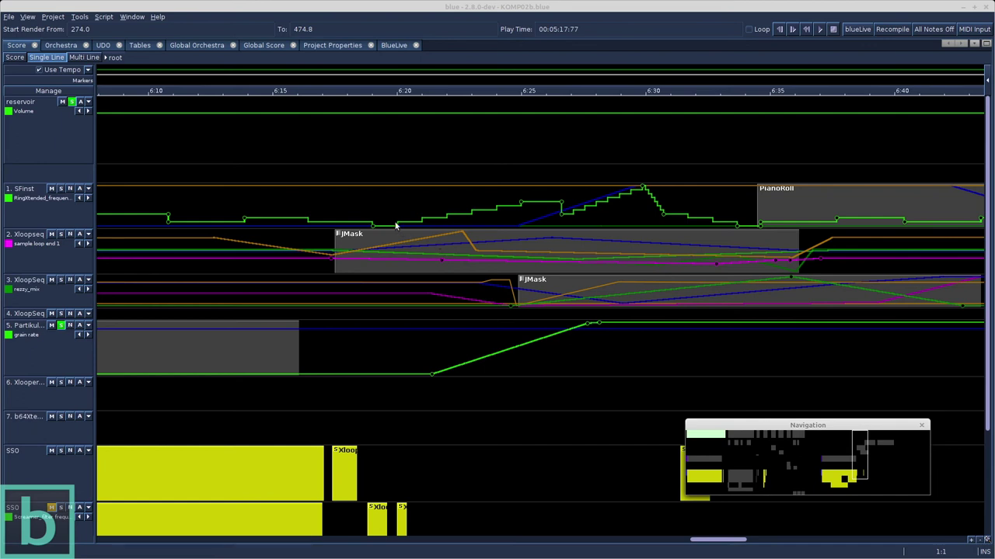
Step: Add Marker12 at 377.27 seconds and Marker13 at 396.40 seconds on the timeline
click(329, 94)
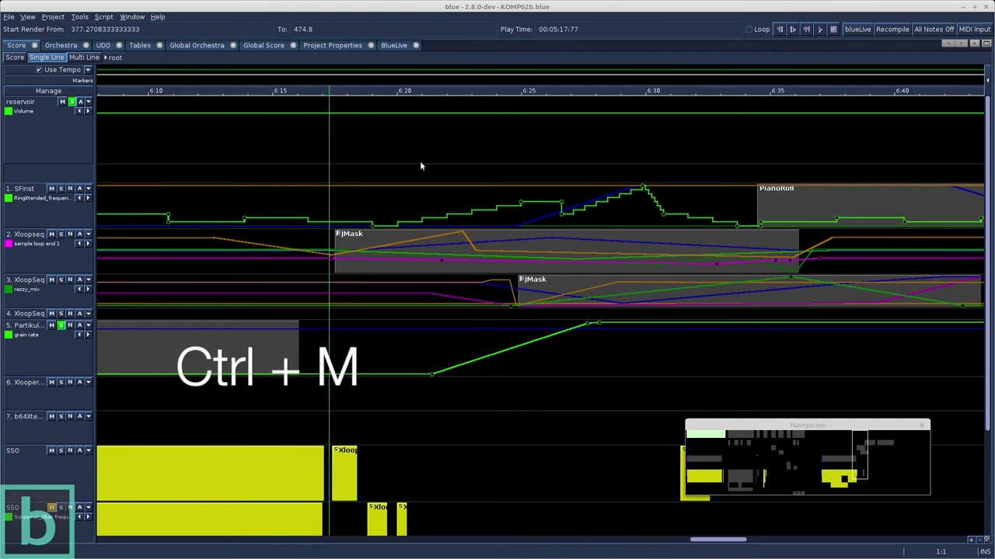
key(ctrl+m)
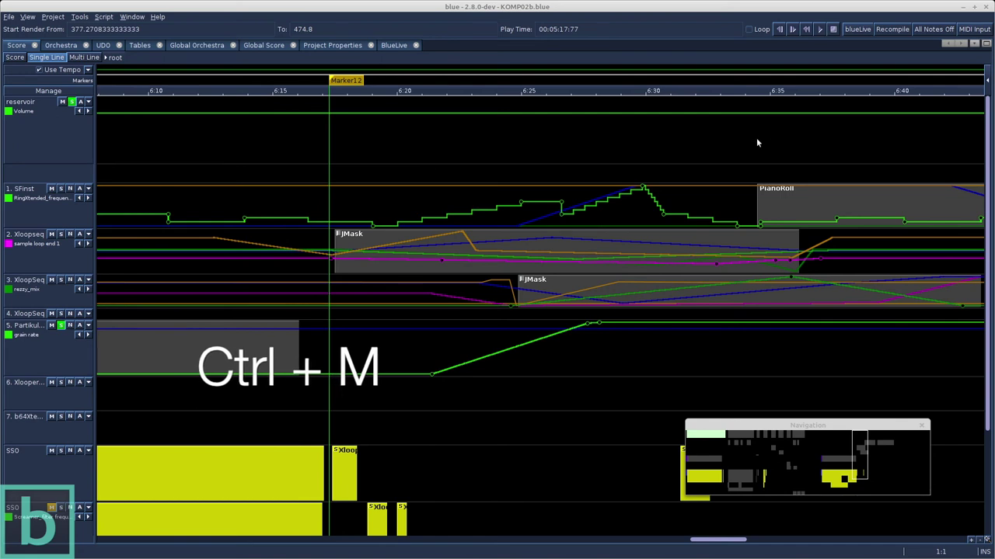
click(804, 93)
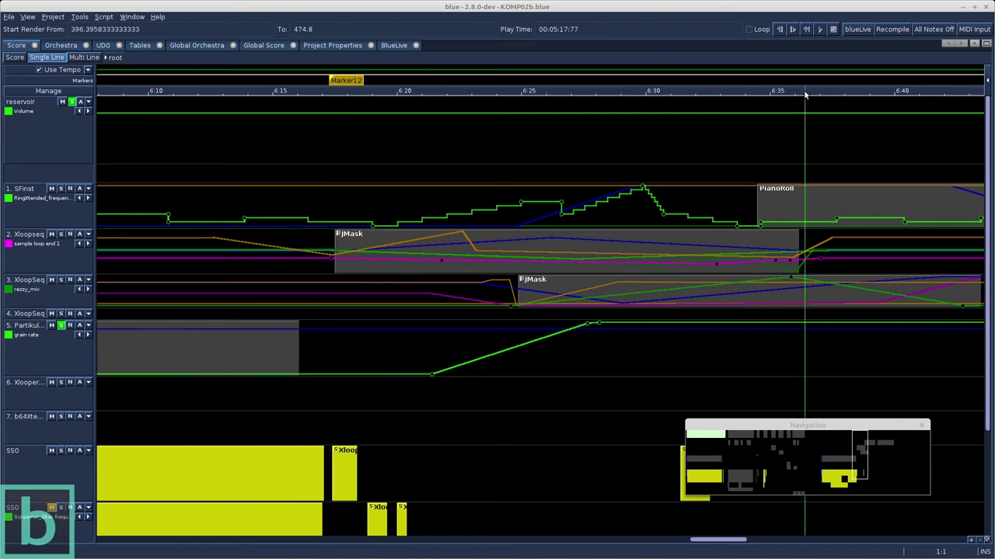
key(ctrl+m)
Step: Open the markers list and rename Marker12 at 377.271 to 'begin'
key(shift+F4)
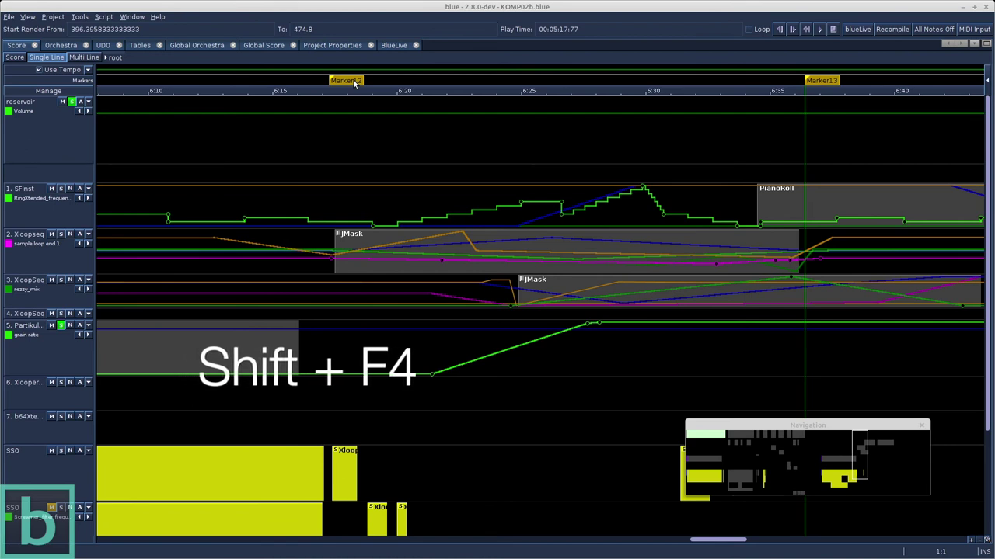
key(ctrl+shift+m)
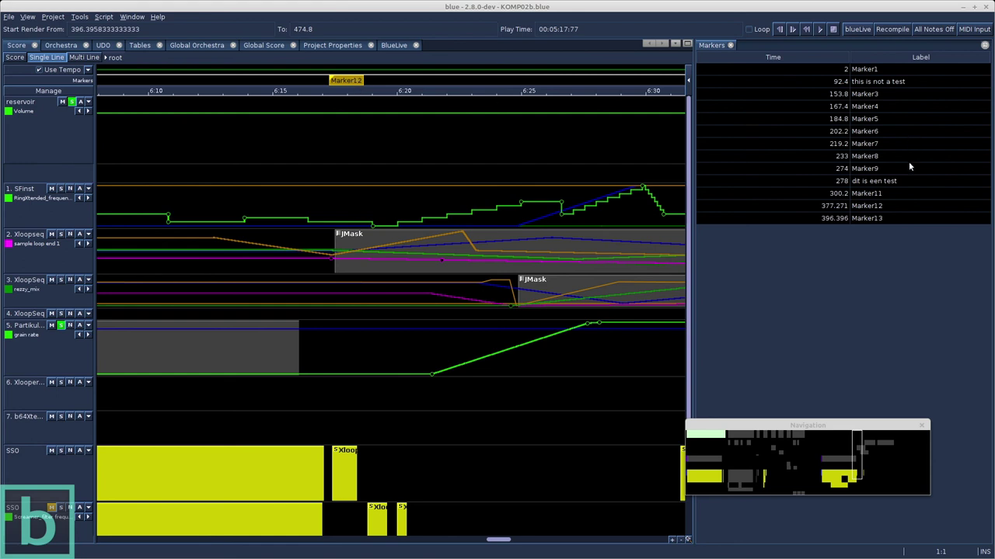
click(886, 205)
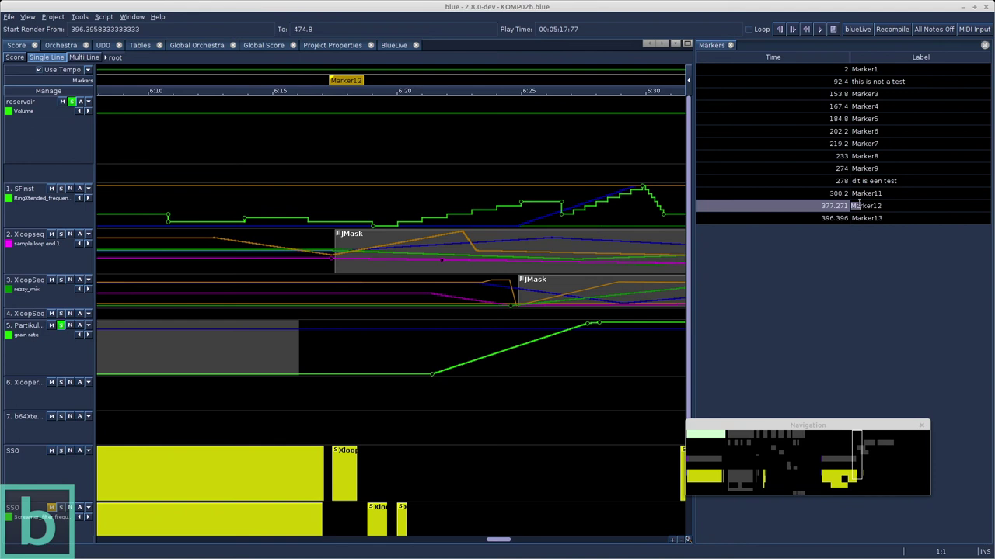
double_click(859, 205)
text(begin)
key(Return)
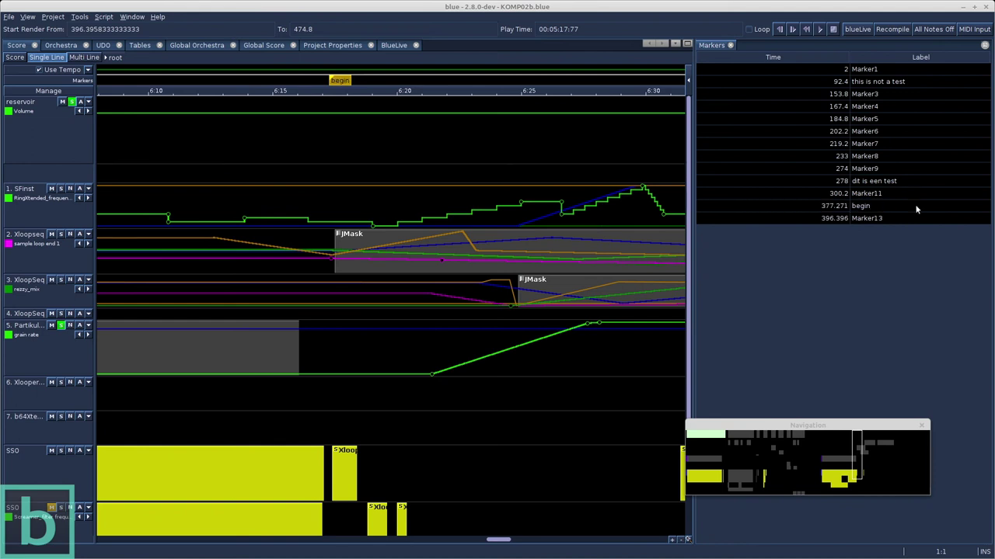
Step: Rename Marker13 at 396.396 to 'end' and close the markers list
double_click(891, 219)
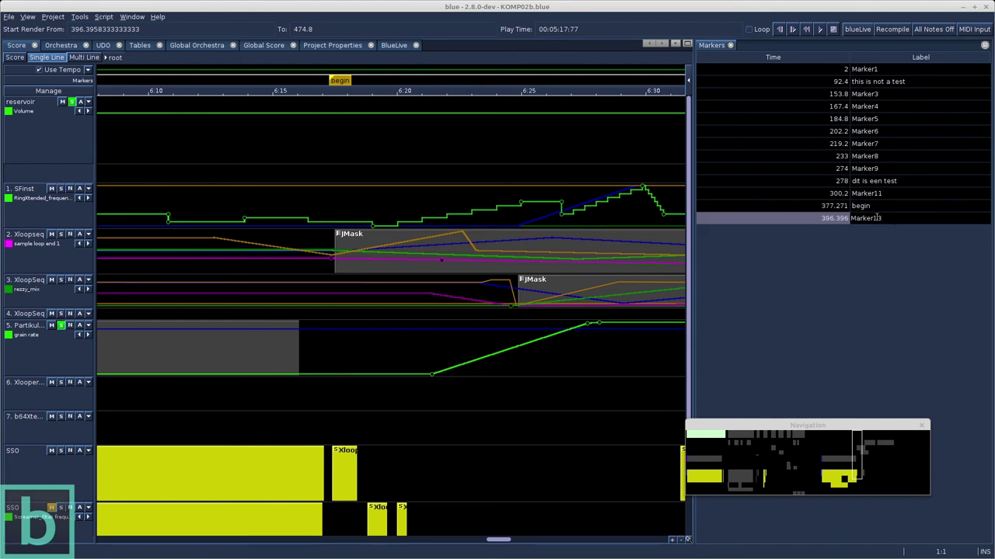
text(end)
key(Return)
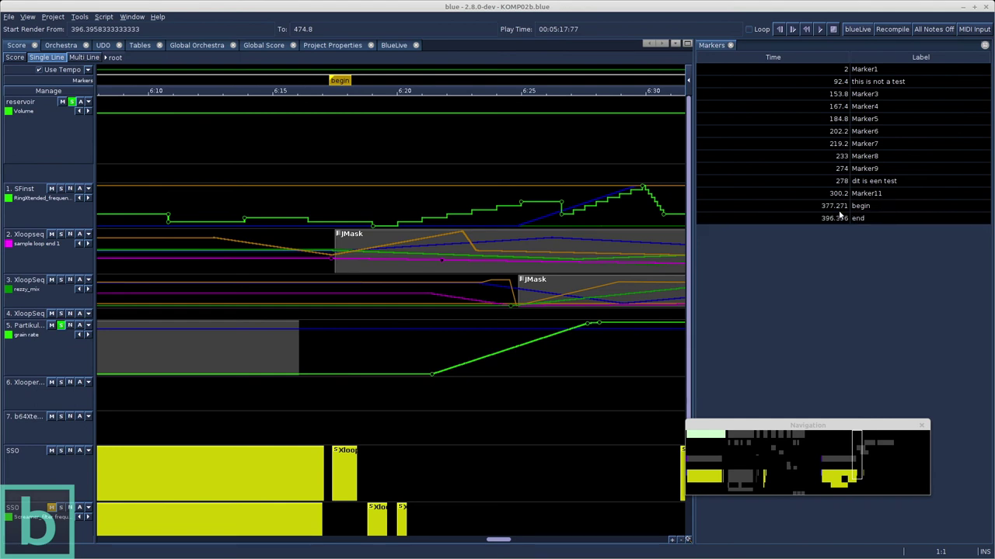
click(730, 45)
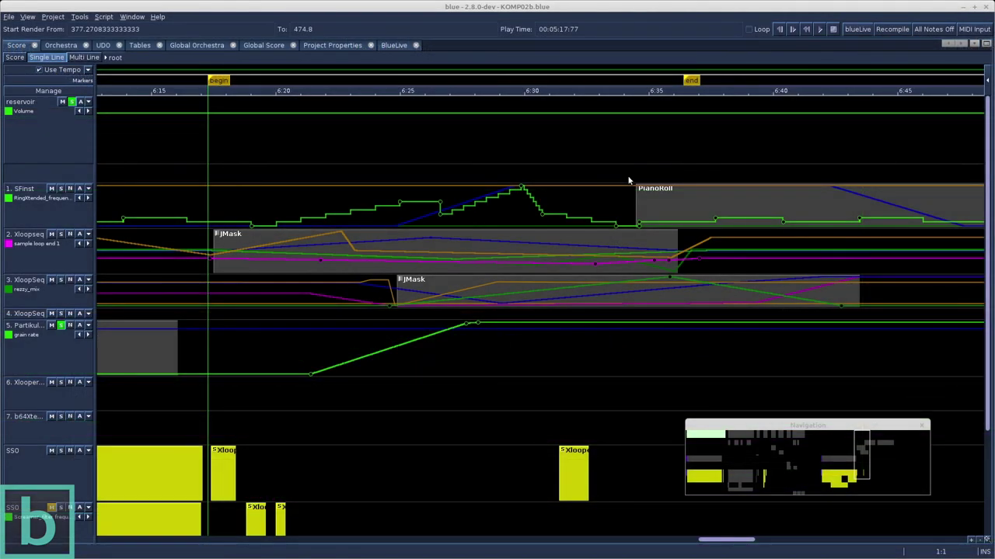
Step: Step back through the markers to the score's start, then forward past the end marker
key(shift+Left)
key(shift+Left)
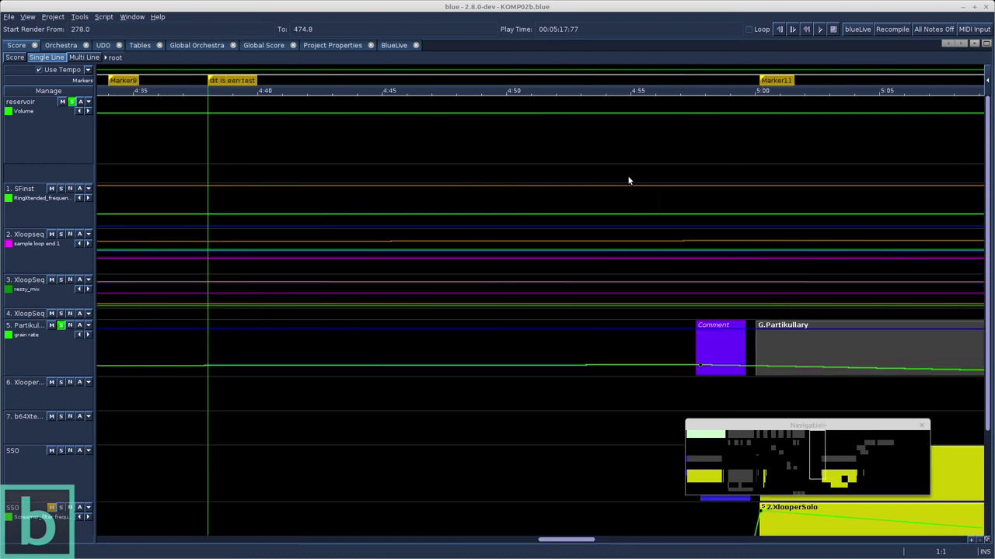
key(bracketleft)
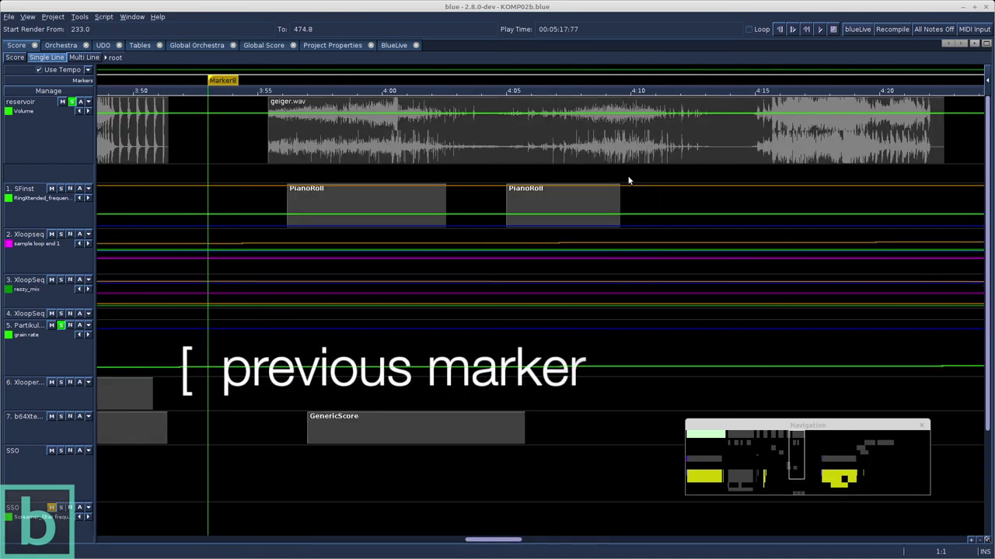
key(bracketleft)
key(bracketleft)
key(bracketleft)
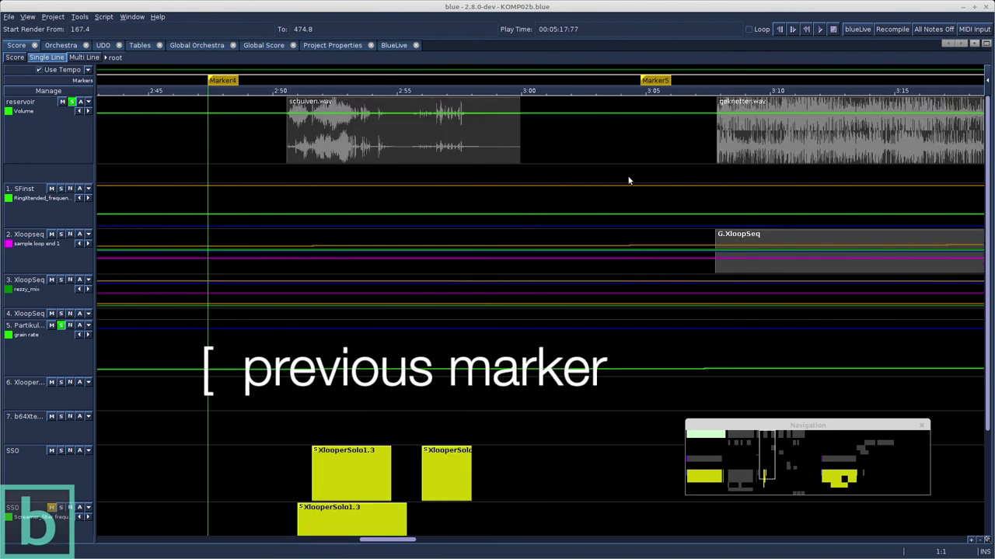
key(bracketleft)
key(bracketleft)
key(bracketleft)
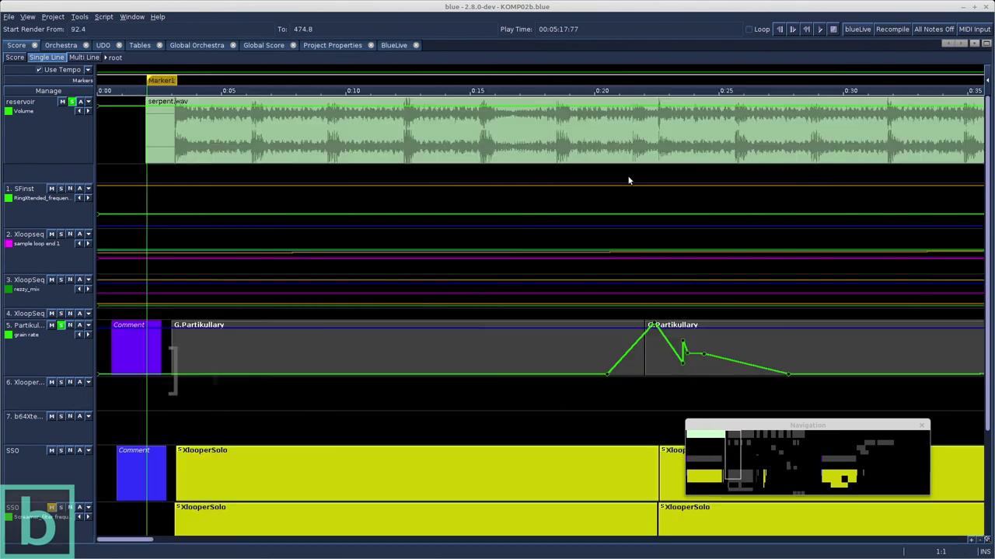
key(bracketleft)
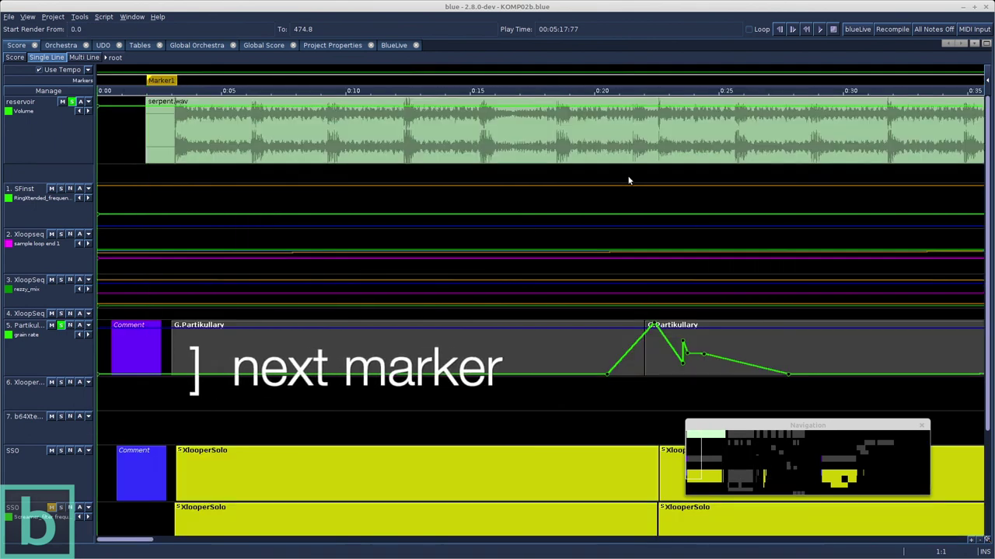
key(bracketright)
key(bracketright)
key(bracketright)
key(bracketright)
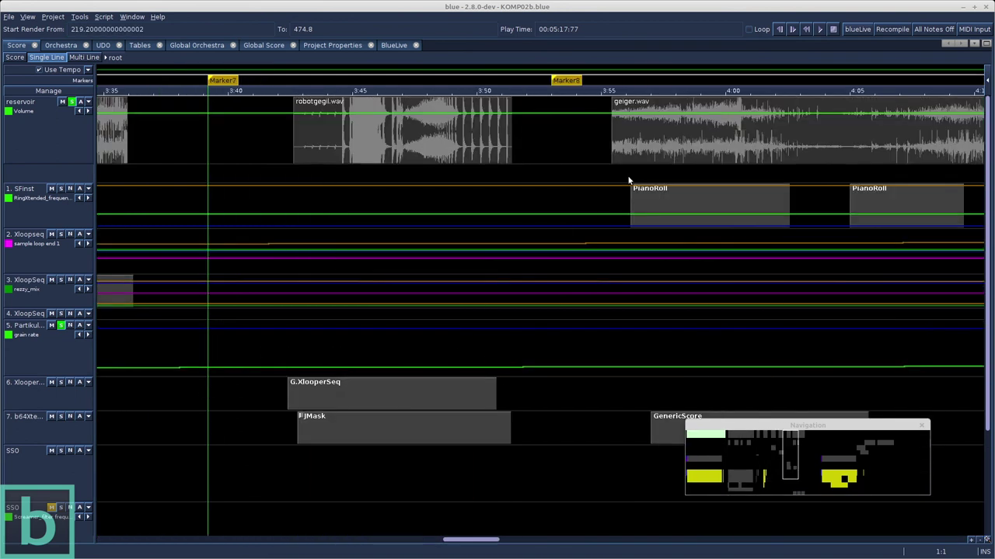
key(bracketright)
key(bracketright)
key(bracketright)
key(bracketright)
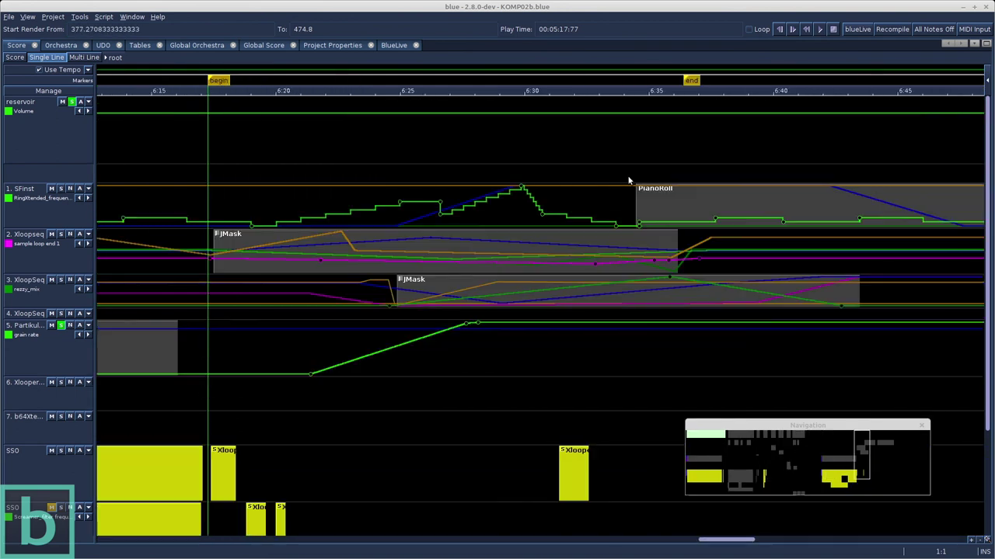
key(bracketright)
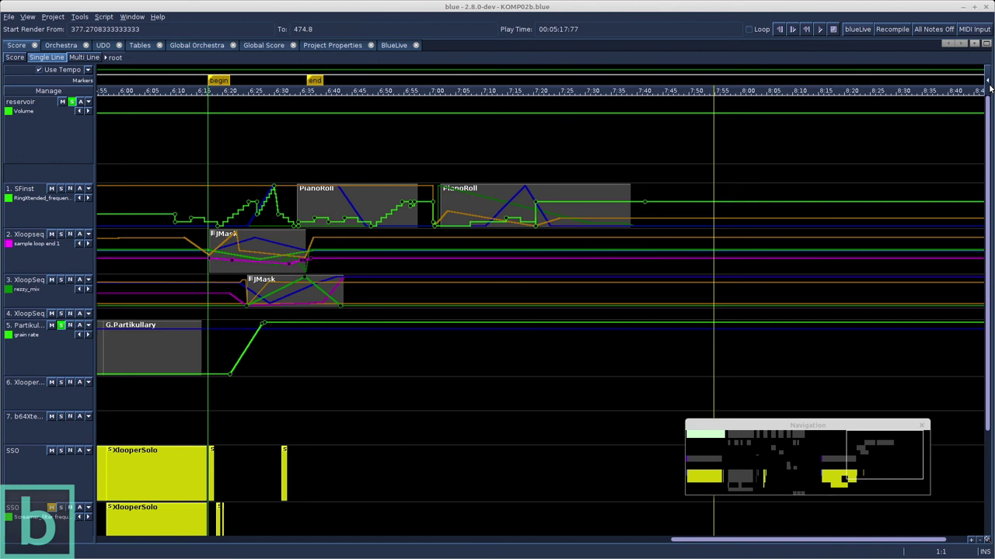
Step: Show the timeline's snap and time display settings with Snap Enabled ticked
click(987, 83)
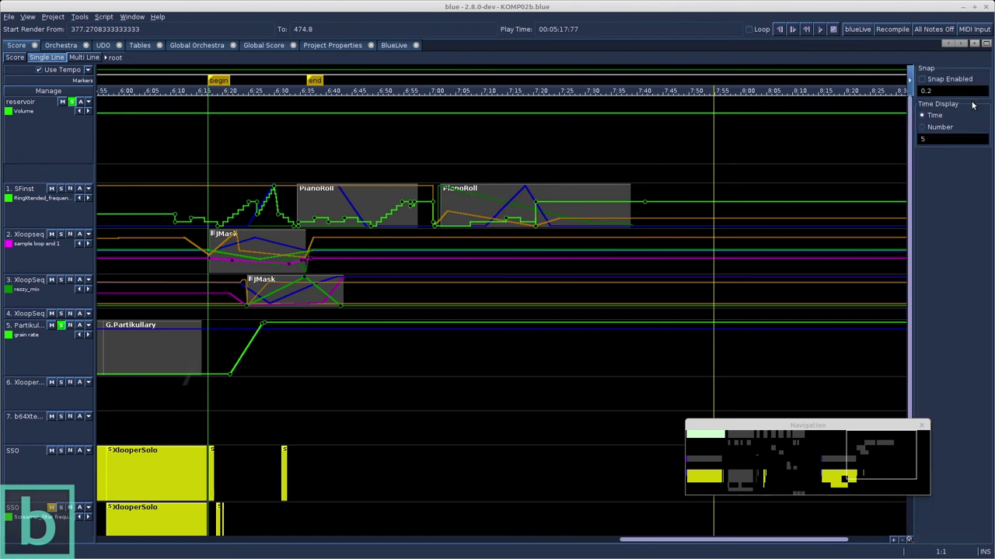
key(alt+s)
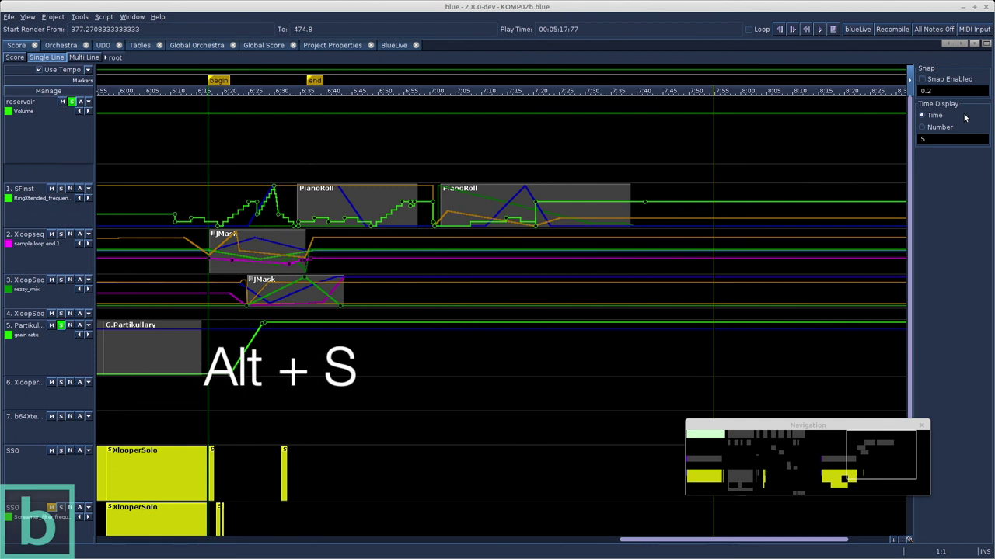
key(alt+s)
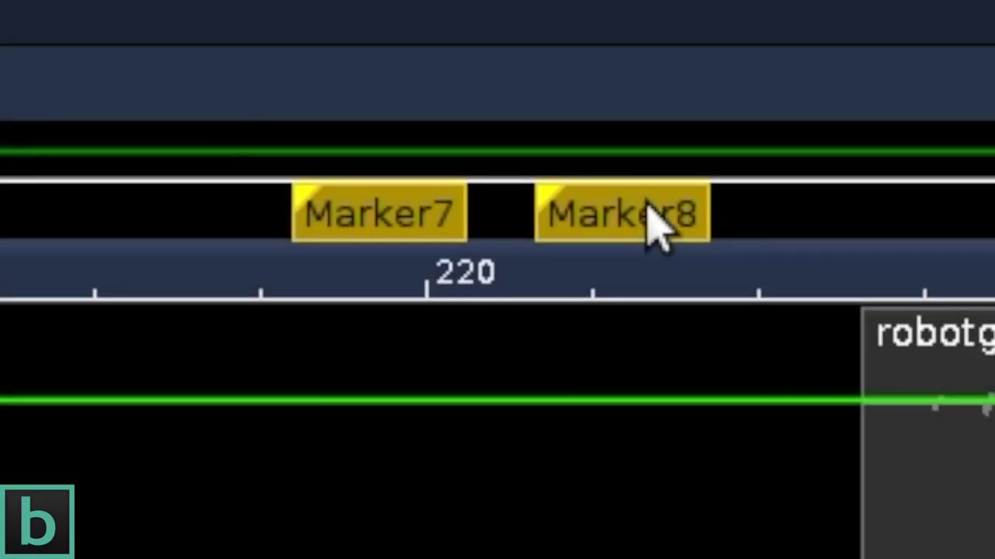
Step: Drag Marker8 to a snapped grid position, then remove it from the score
mouse_move(653, 221)
key(alt+s)
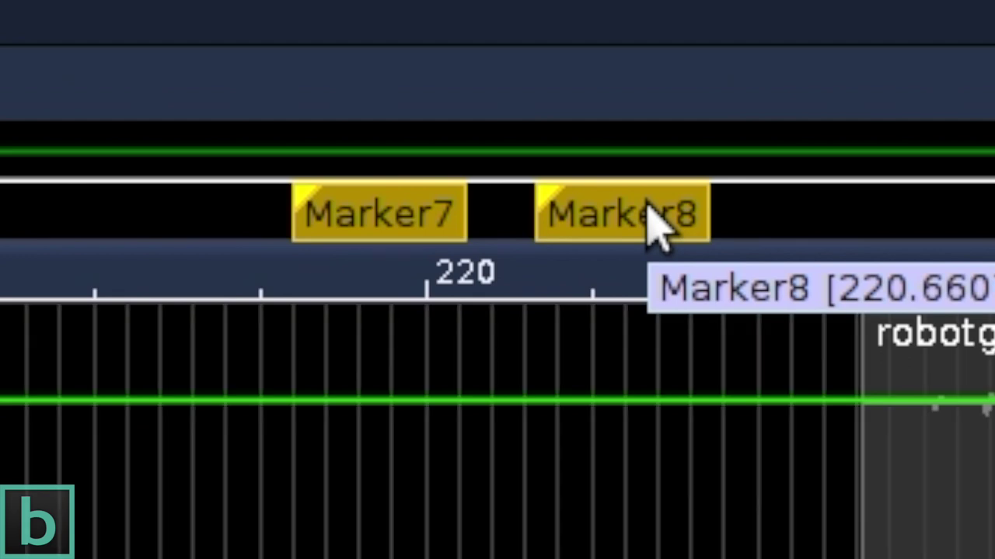
drag(651, 210, 620, 219)
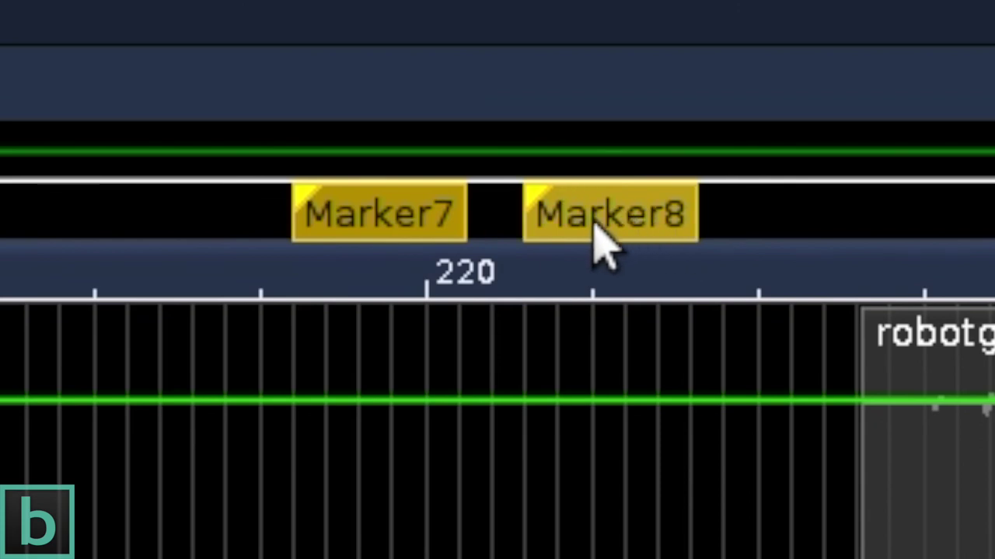
right_click(595, 210)
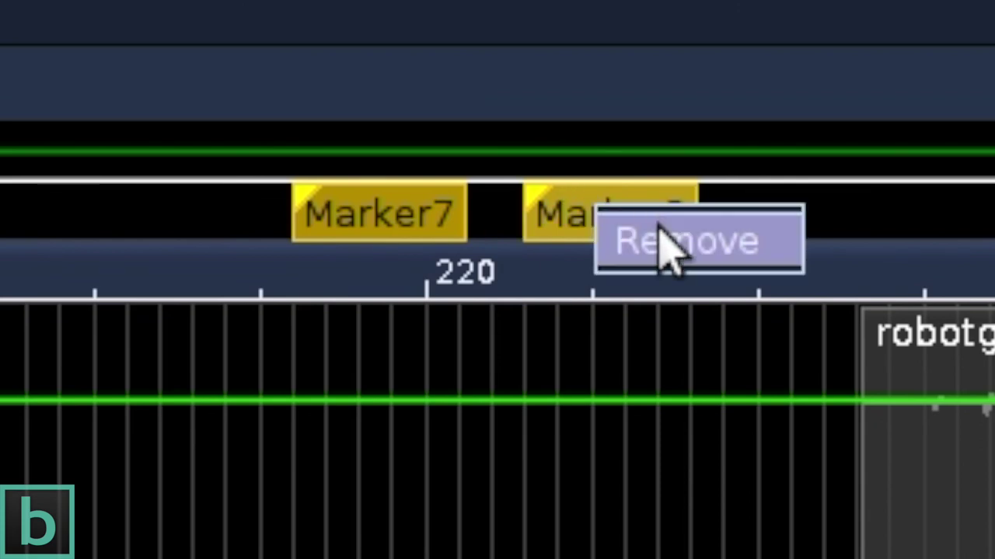
click(660, 243)
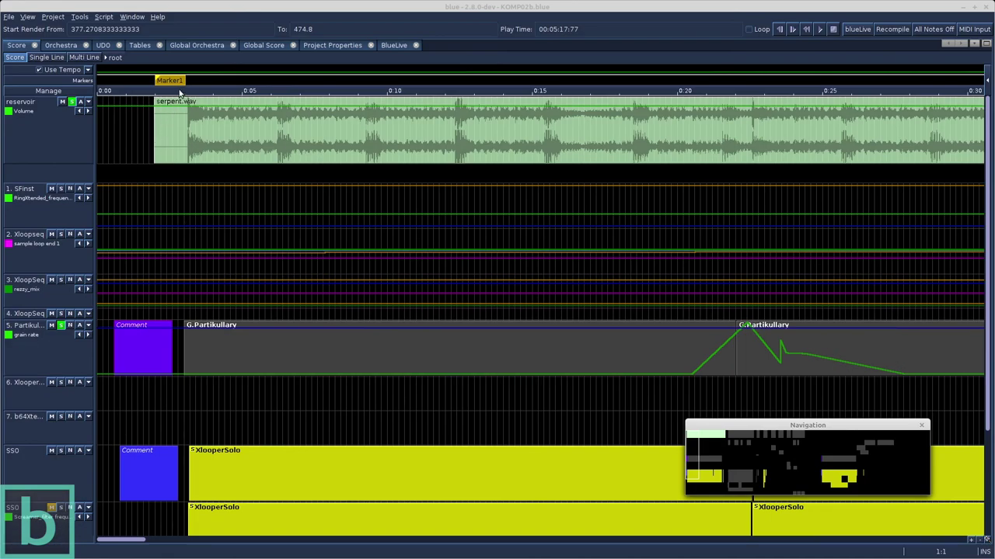
Step: Move Marker1 slightly later, then nudge serpent.wav earlier until its sound starts at Marker1
drag(175, 82, 191, 83)
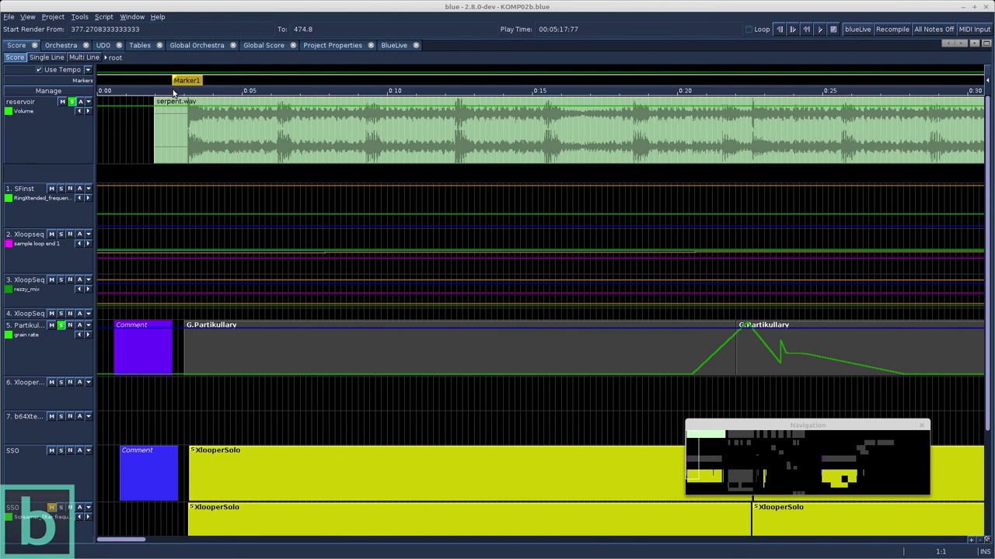
click(174, 92)
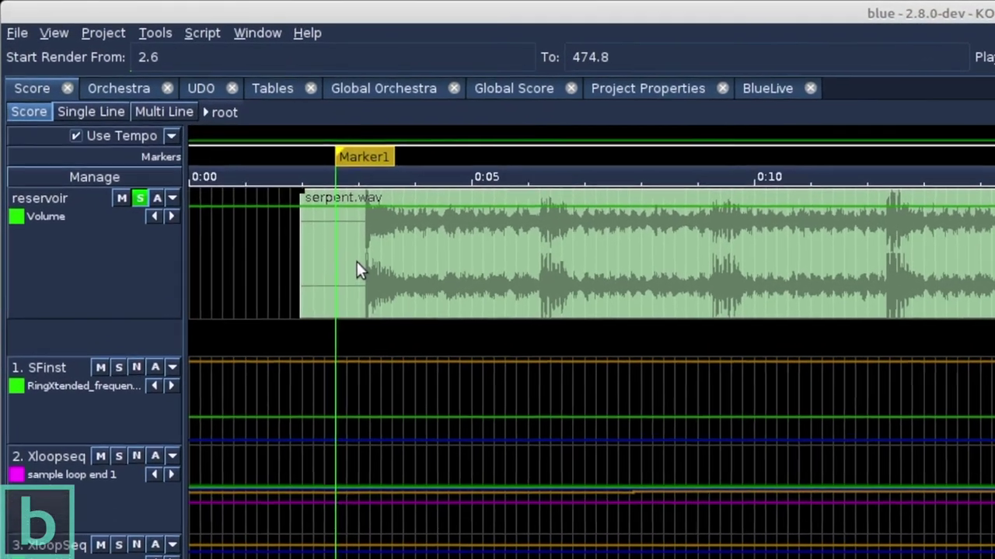
click(357, 261)
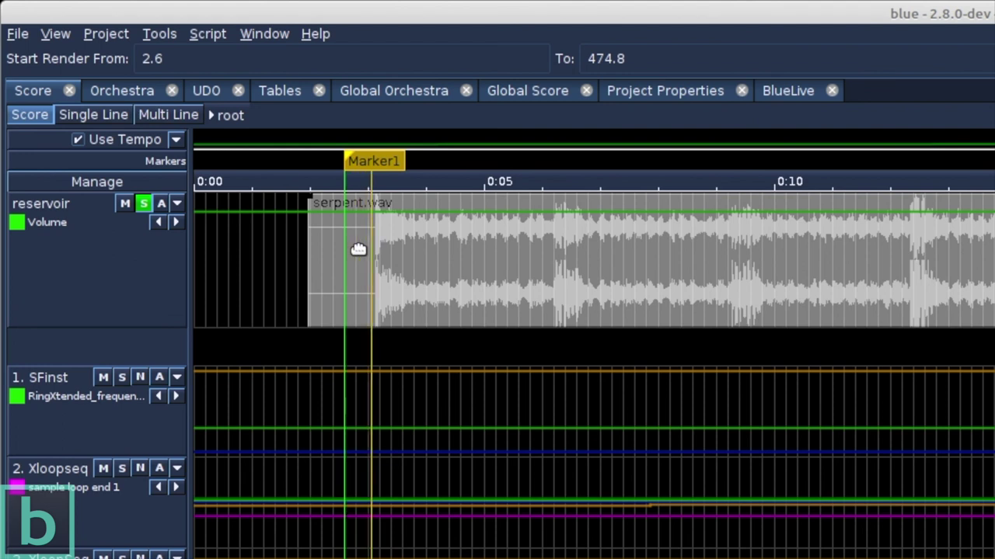
key(space)
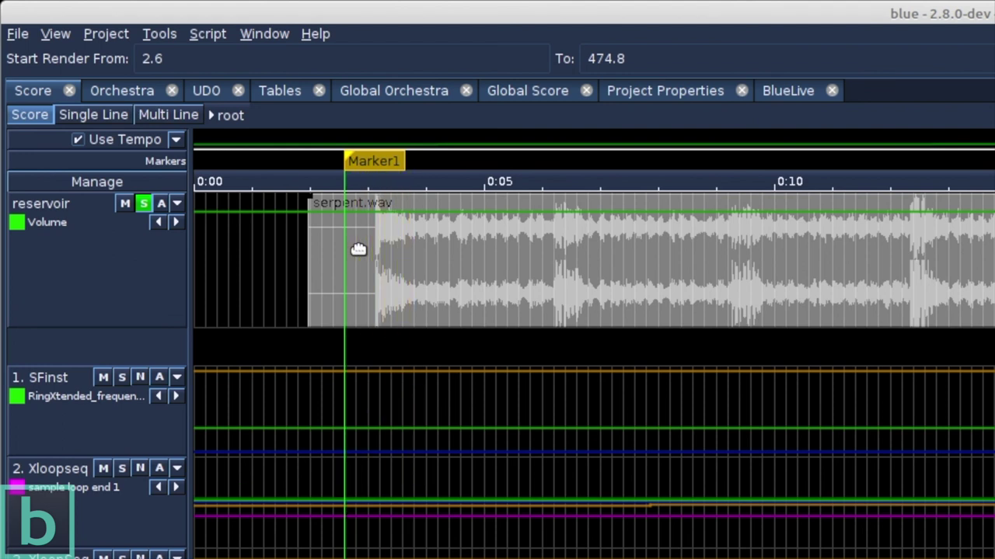
key(Left)
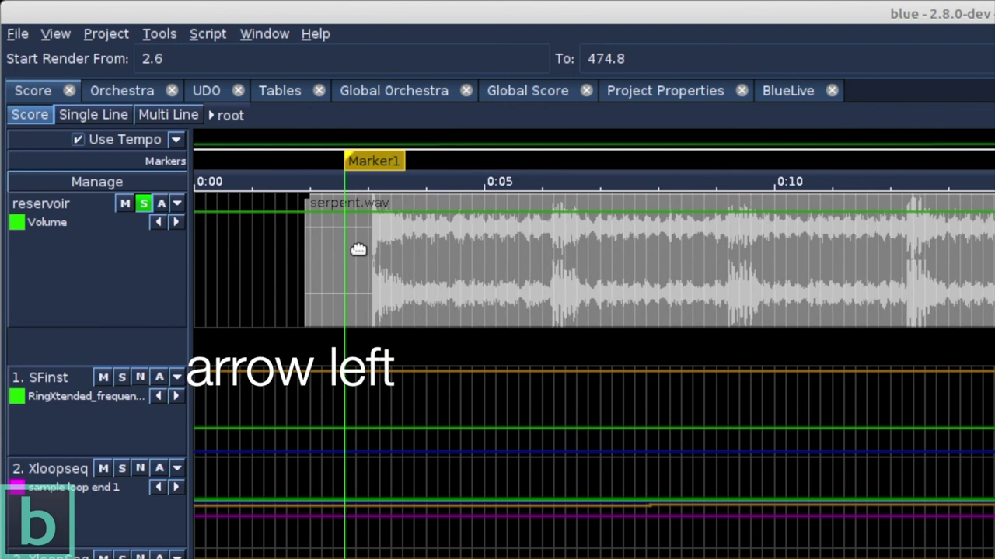
key(Left)
key(Left)
key(Left)
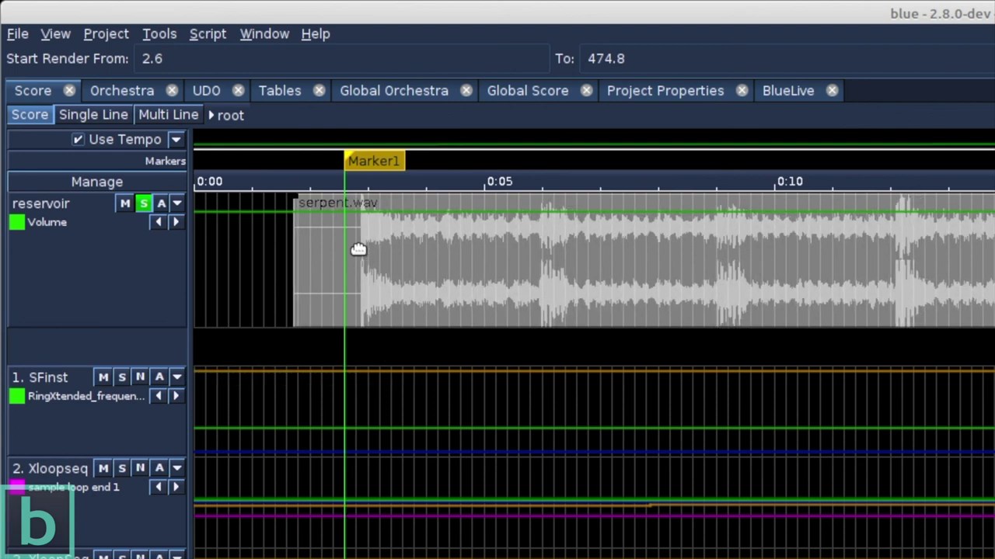
key(Left)
key(Left)
key(Left)
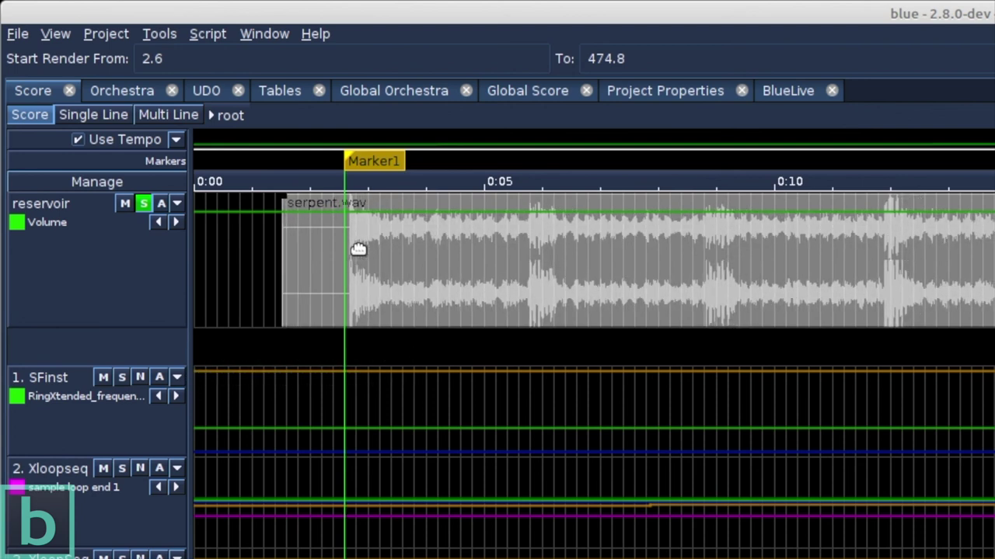
key(Left)
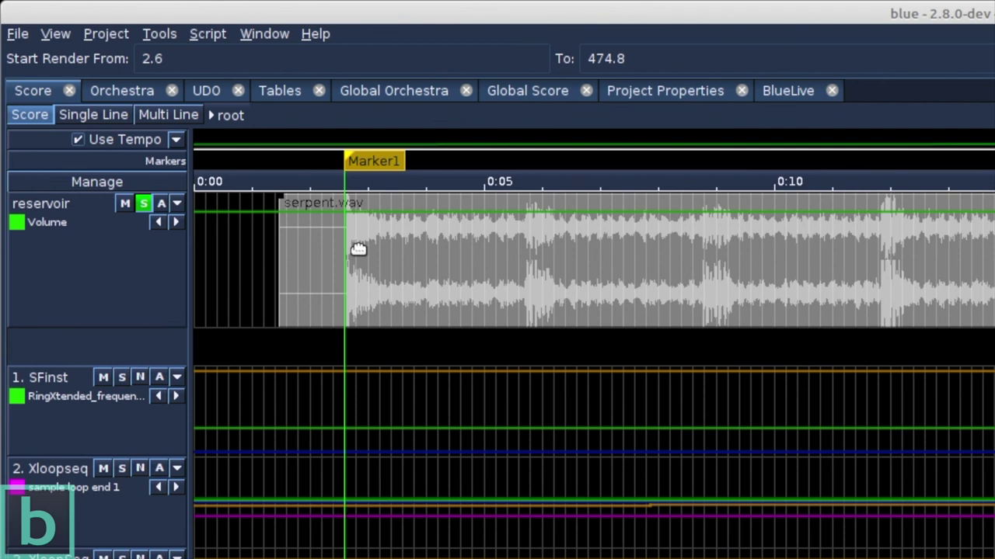